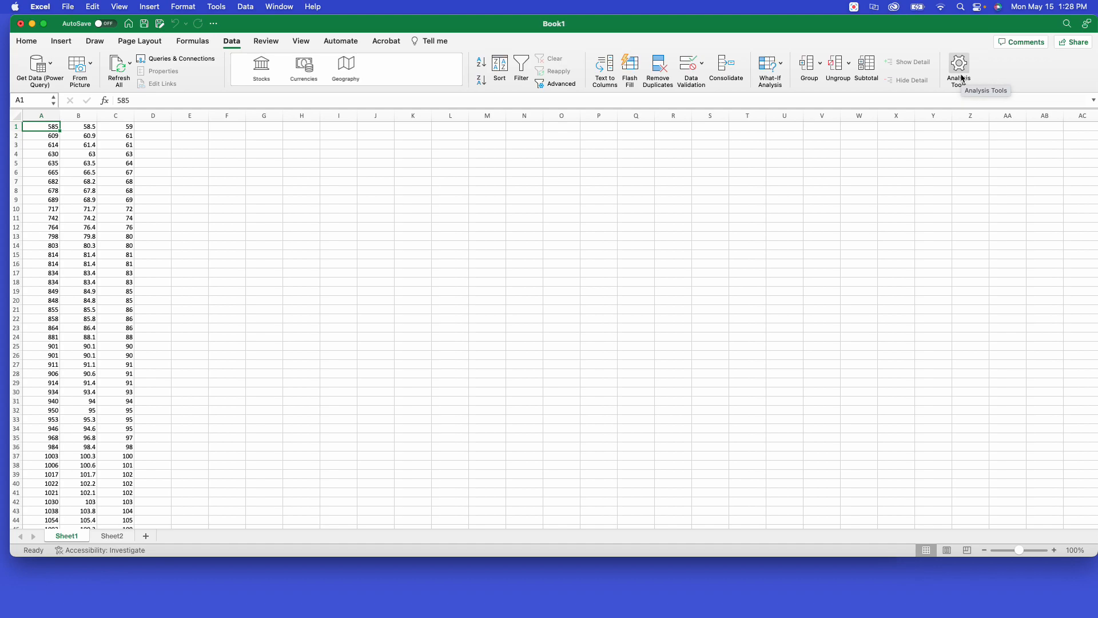
Enable the Analysis ToolPak and Solver Add-In add-ins.
{"action": "left_click", "coordinate": [960, 69]}
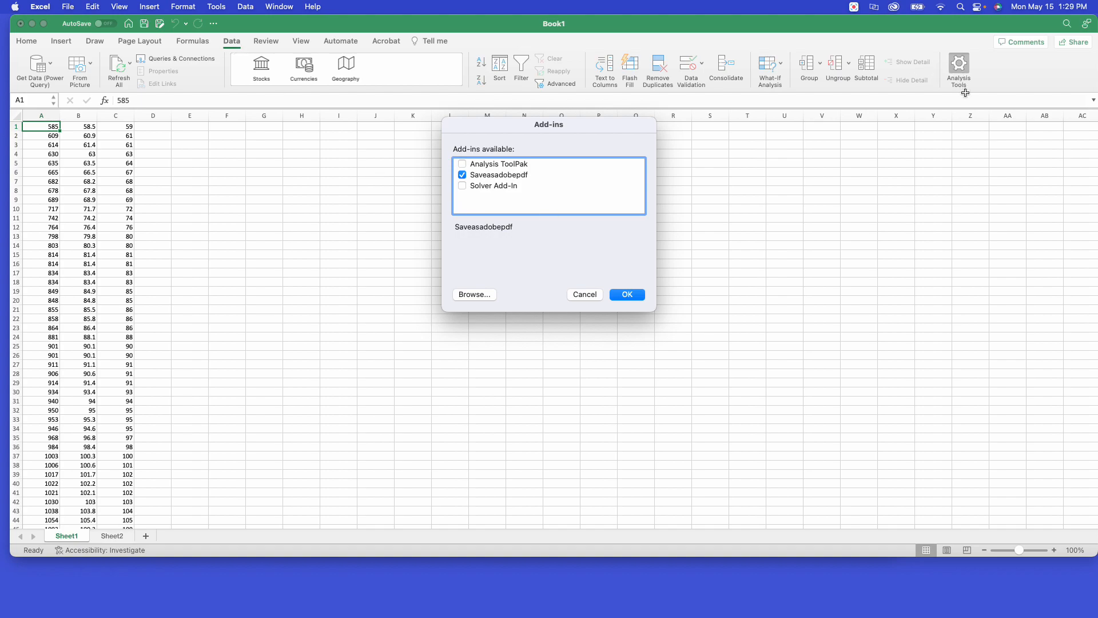
{"action": "left_click", "coordinate": [462, 164]}
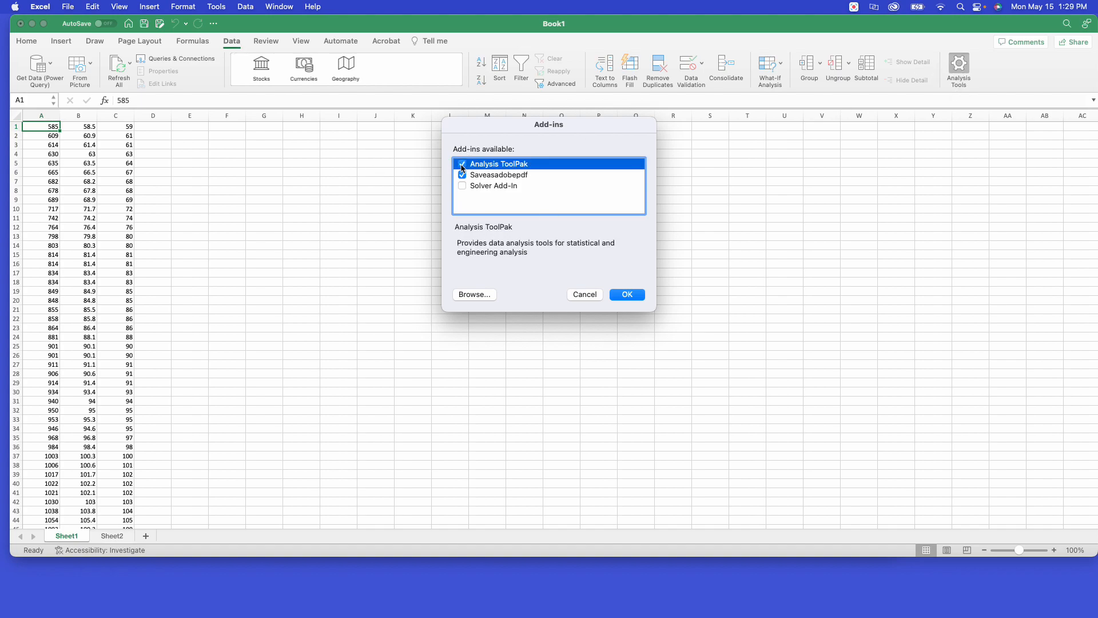
{"action": "left_click", "coordinate": [463, 187]}
{"action": "left_click", "coordinate": [636, 294]}
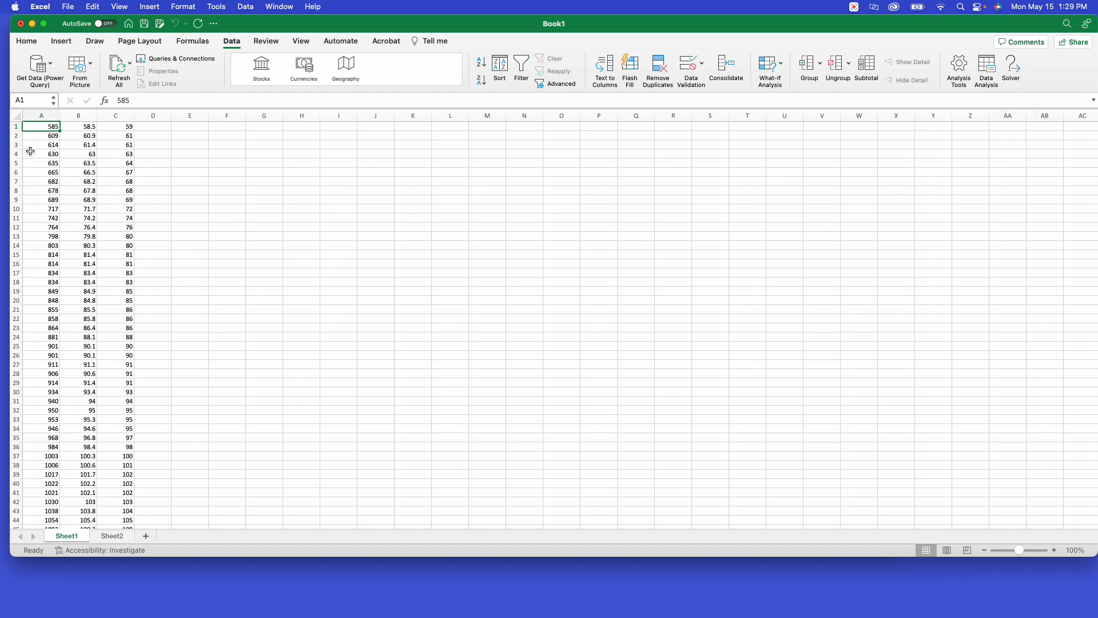
Select column A and start a Descriptive Statistics analysis from the Data Analysis tools.
{"action": "left_click", "coordinate": [41, 116]}
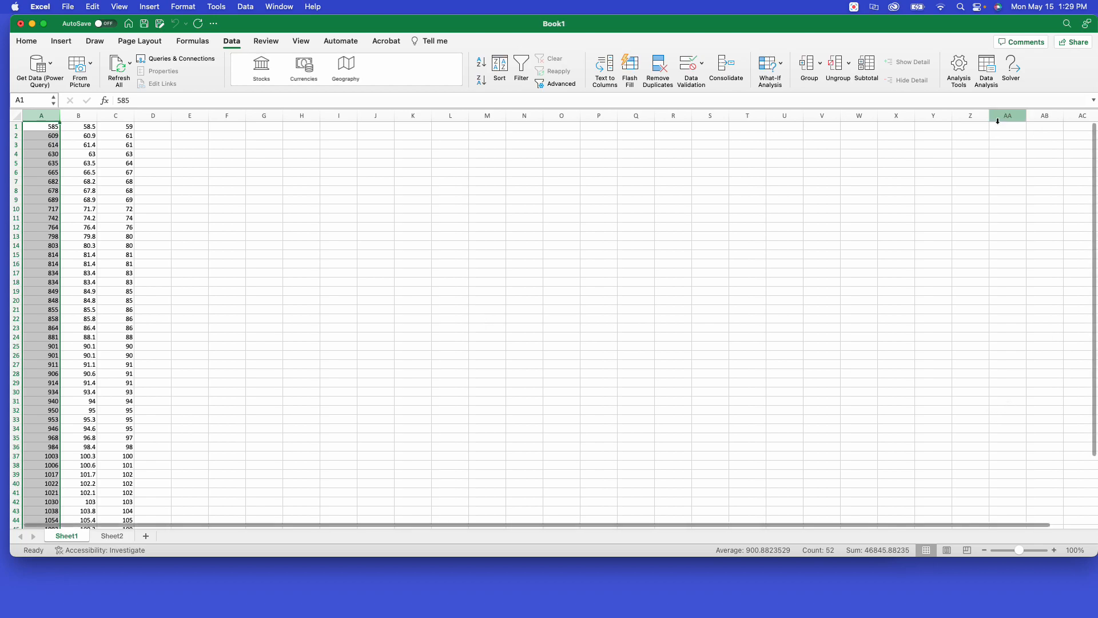
{"action": "left_click", "coordinate": [987, 68]}
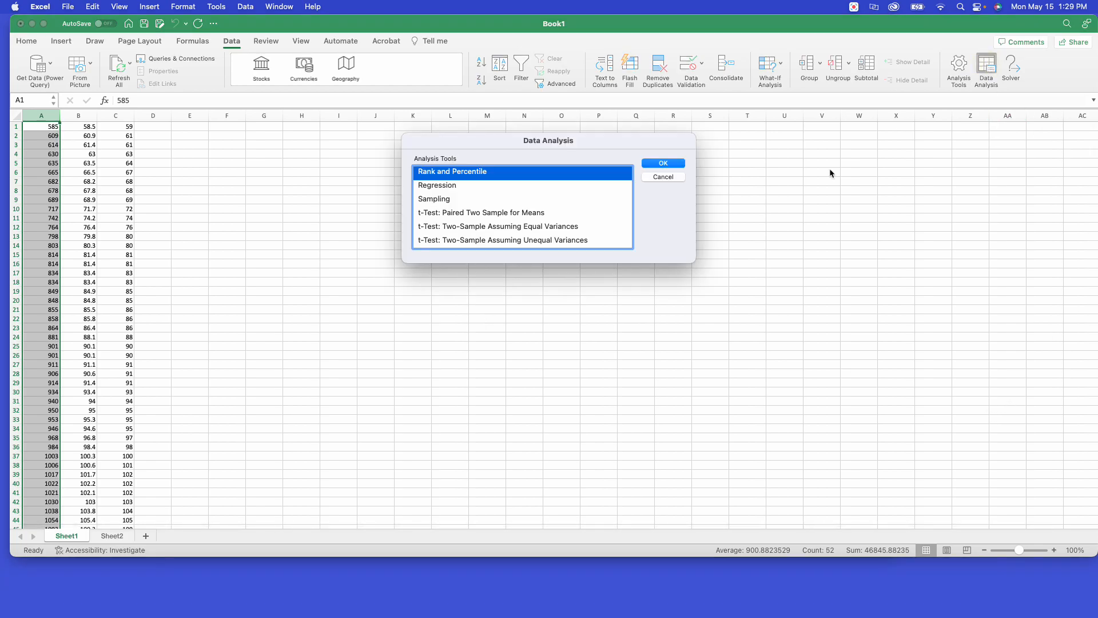
{"action": "scroll", "coordinate": [556, 201], "scroll_direction": "down", "scroll_amount": 1}
{"action": "scroll", "coordinate": [556, 201], "scroll_direction": "up", "scroll_amount": 3}
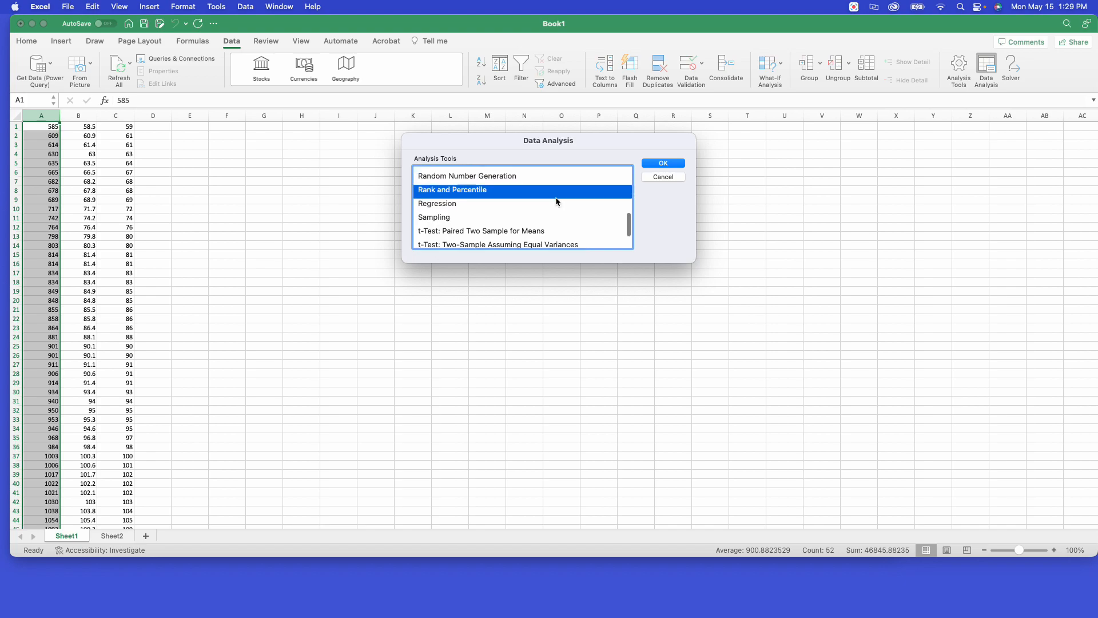
{"action": "scroll", "coordinate": [556, 200], "scroll_direction": "up", "scroll_amount": 5}
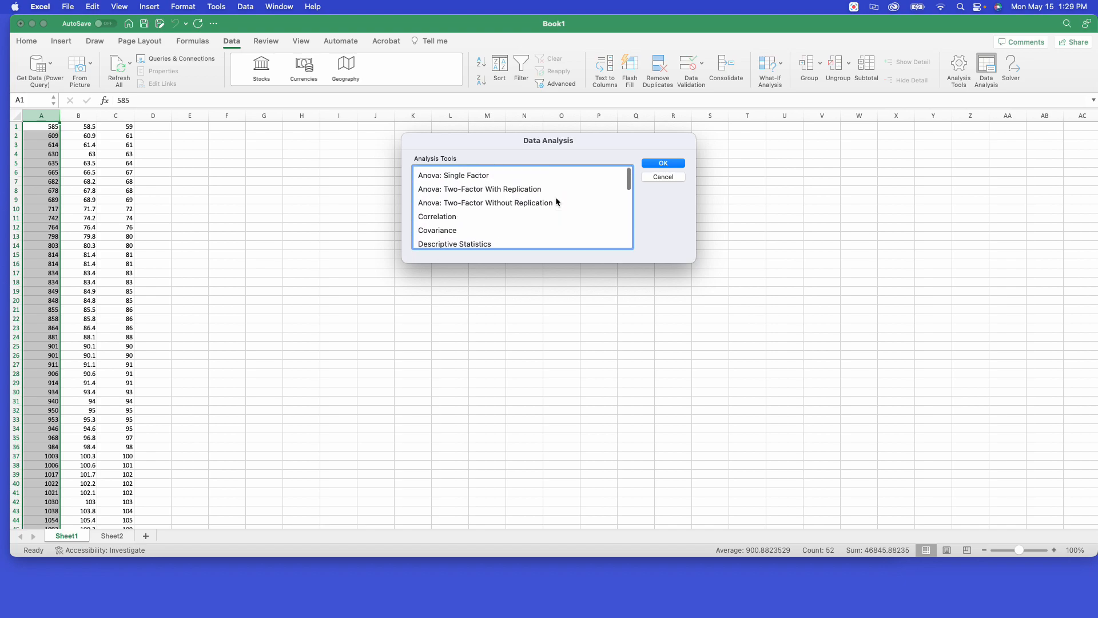
{"action": "scroll", "coordinate": [557, 201], "scroll_direction": "down", "scroll_amount": 5}
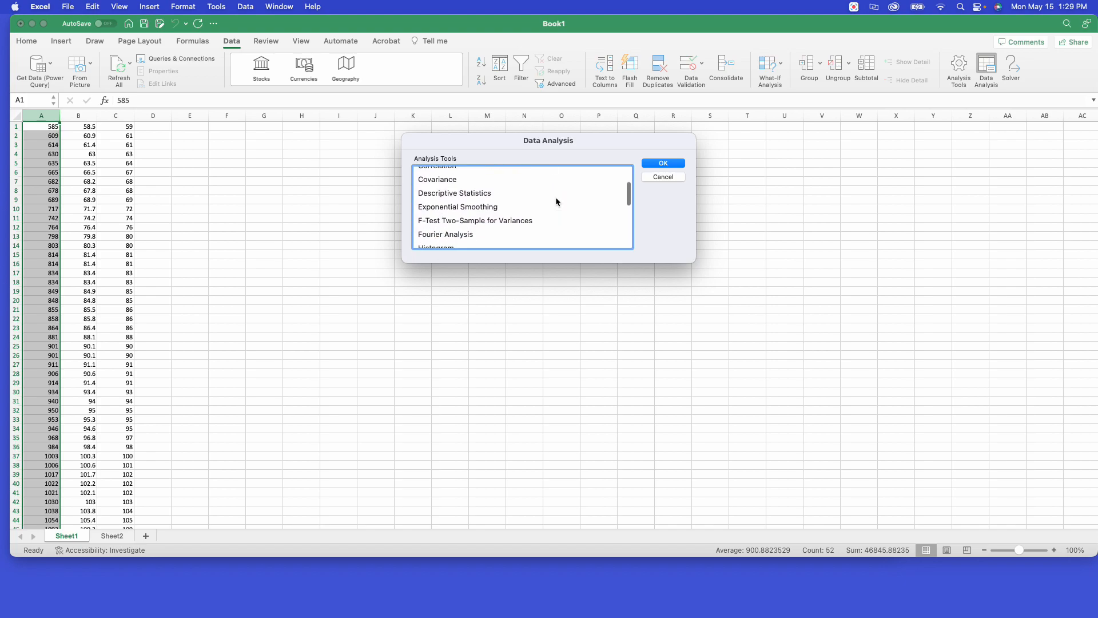
{"action": "scroll", "coordinate": [556, 200], "scroll_direction": "down", "scroll_amount": 2}
{"action": "scroll", "coordinate": [556, 200], "scroll_direction": "up", "scroll_amount": 1}
{"action": "scroll", "coordinate": [556, 200], "scroll_direction": "down", "scroll_amount": 3}
{"action": "scroll", "coordinate": [556, 200], "scroll_direction": "down", "scroll_amount": 4}
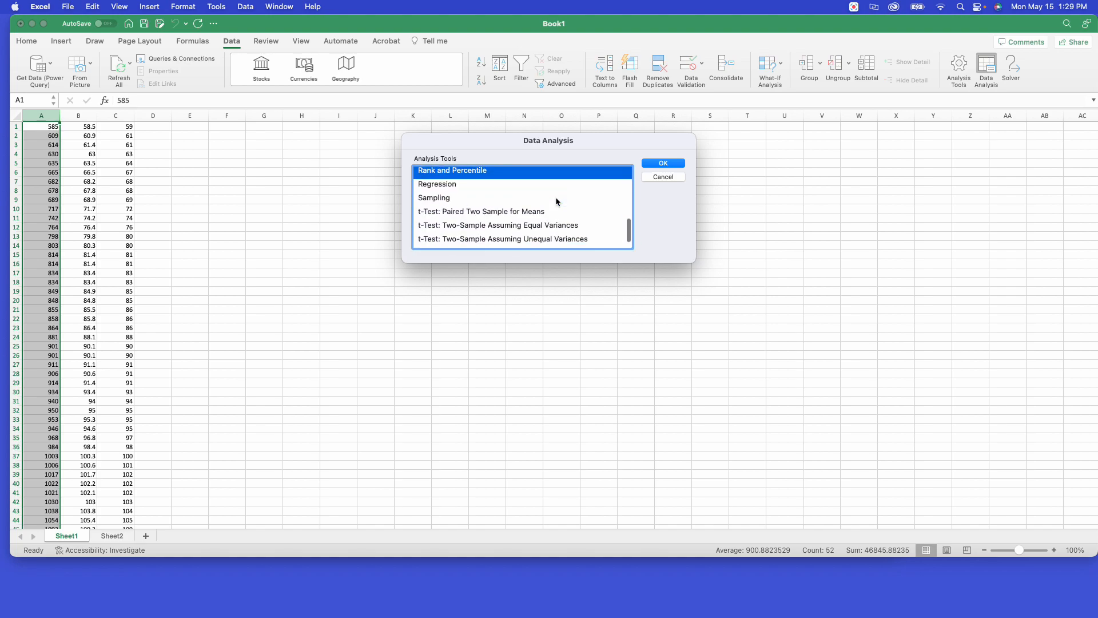
{"action": "scroll", "coordinate": [555, 197], "scroll_direction": "up", "scroll_amount": 5}
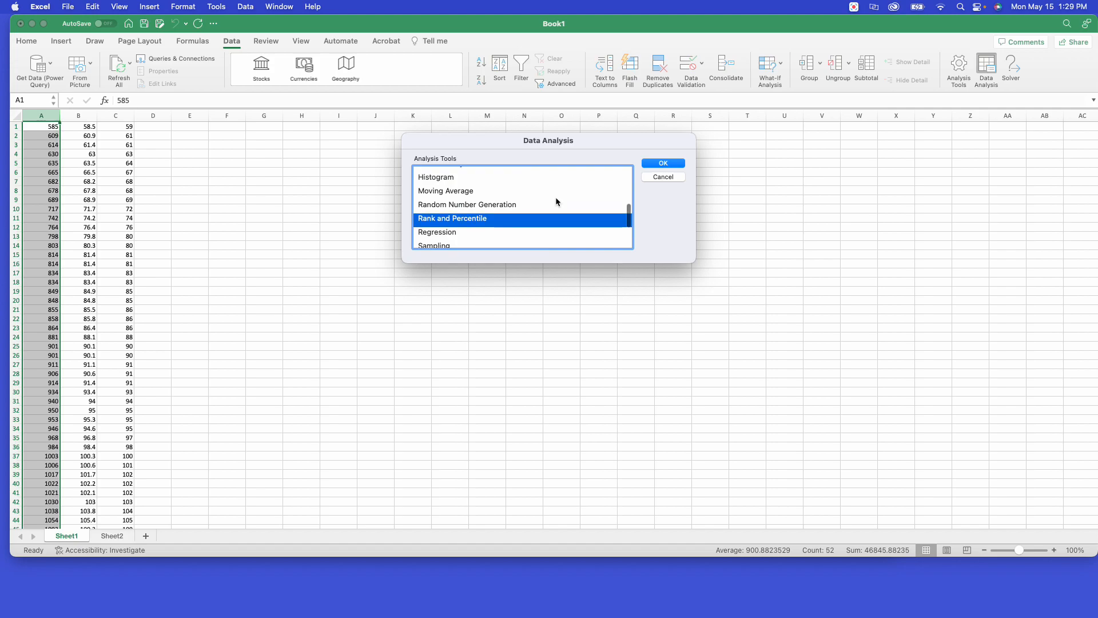
{"action": "scroll", "coordinate": [555, 197], "scroll_direction": "up", "scroll_amount": 5}
{"action": "scroll", "coordinate": [554, 197], "scroll_direction": "down", "scroll_amount": 1}
{"action": "scroll", "coordinate": [555, 197], "scroll_direction": "down", "scroll_amount": 3}
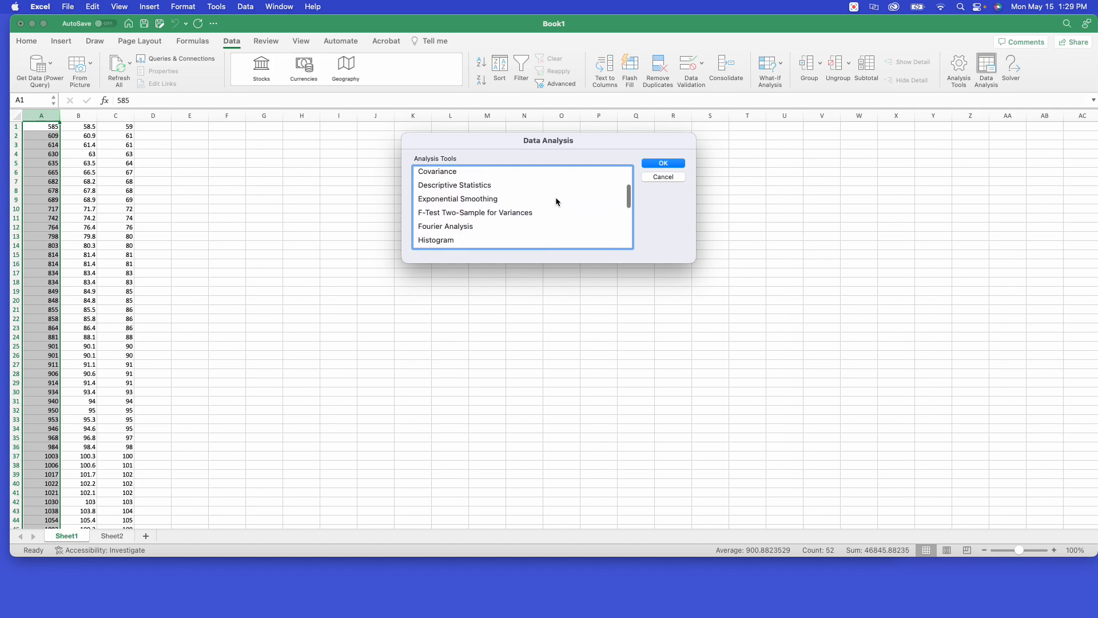
{"action": "left_click", "coordinate": [469, 187]}
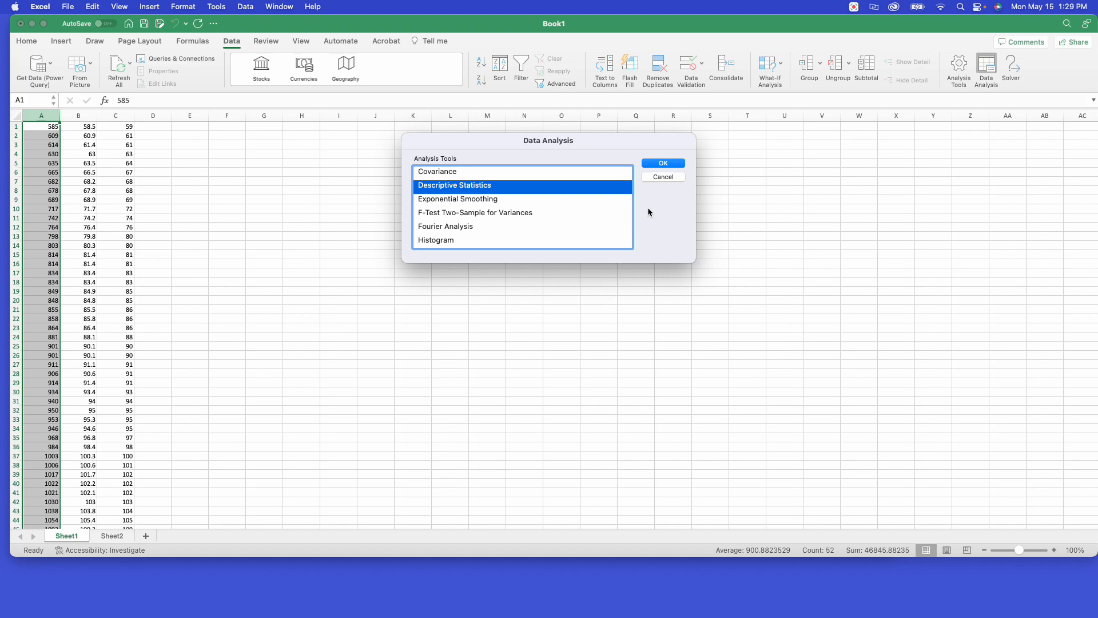
{"action": "left_click", "coordinate": [673, 164]}
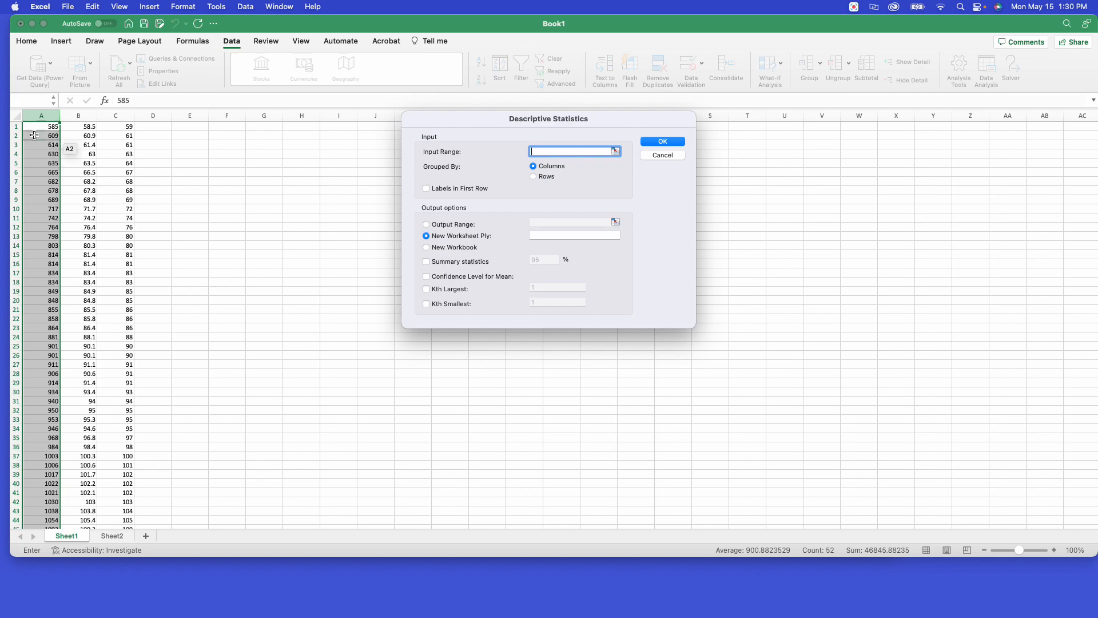
Set the Descriptive Statistics input range to A1:A51.
{"action": "left_click", "coordinate": [28, 126]}
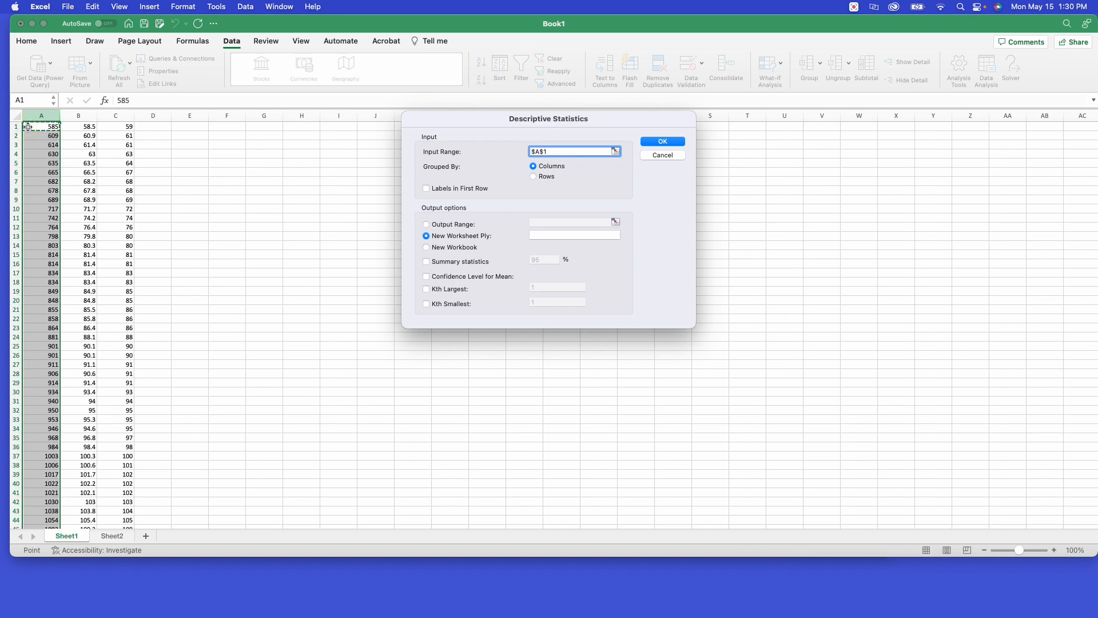
{"action": "key", "text": "shift+Down"}
{"action": "key", "text": "shift+Down"}
{"action": "key", "text": "shift+Down"}
{"action": "key", "text": "shift+Down"}
{"action": "key", "text": "shift+Down"}
{"action": "key", "text": "shift+Down"}
{"action": "key", "text": "shift+Down"}
{"action": "key", "text": "shift+Down"}
{"action": "key", "text": "shift+Down"}
{"action": "key", "text": "shift+Down"}
{"action": "key", "text": "shift+Down"}
{"action": "key", "text": "shift+Down"}
{"action": "key", "text": "shift+Down"}
{"action": "key", "text": "shift+Down"}
{"action": "key", "text": "shift+Down"}
{"action": "key", "text": "shift+Down"}
{"action": "key", "text": "shift+Down"}
{"action": "key", "text": "shift+Down"}
{"action": "key", "text": "shift+Down"}
{"action": "key", "text": "shift+Down"}
{"action": "key", "text": "shift+Down"}
{"action": "key", "text": "shift+Down"}
{"action": "key", "text": "shift+Down"}
{"action": "key", "text": "shift+Down"}
{"action": "key", "text": "shift+Down"}
{"action": "key", "text": "shift+Down"}
{"action": "key", "text": "shift+Down"}
{"action": "key", "text": "shift+Down"}
{"action": "key", "text": "shift+Down"}
{"action": "key", "text": "shift+Down"}
{"action": "key", "text": "shift+Down"}
{"action": "key", "text": "shift+Down"}
{"action": "key", "text": "shift+Down"}
{"action": "key", "text": "shift+Down"}
{"action": "key", "text": "shift+Down"}
{"action": "key", "text": "shift+Down"}
{"action": "key", "text": "shift+Down"}
{"action": "key", "text": "shift+Down"}
{"action": "key", "text": "shift+Down"}
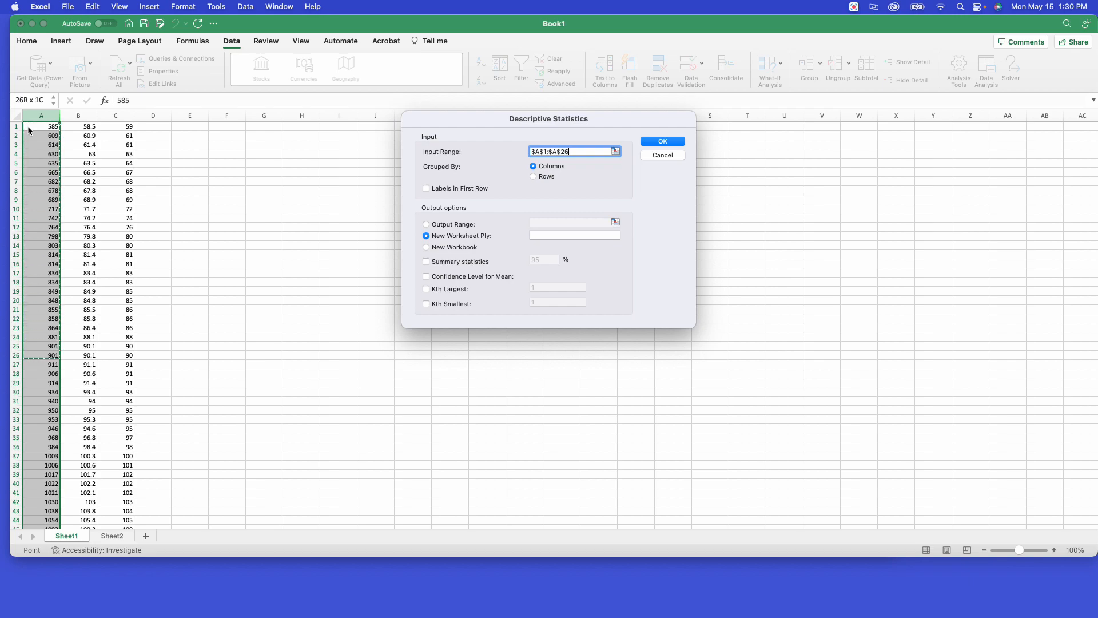
{"action": "key", "text": "shift+Down"}
{"action": "key", "text": "shift+Down"}
{"action": "key", "text": "shift+Down"}
{"action": "key", "text": "shift+Down"}
{"action": "key", "text": "shift+Down"}
{"action": "key", "text": "shift+Down"}
{"action": "key", "text": "shift+Down"}
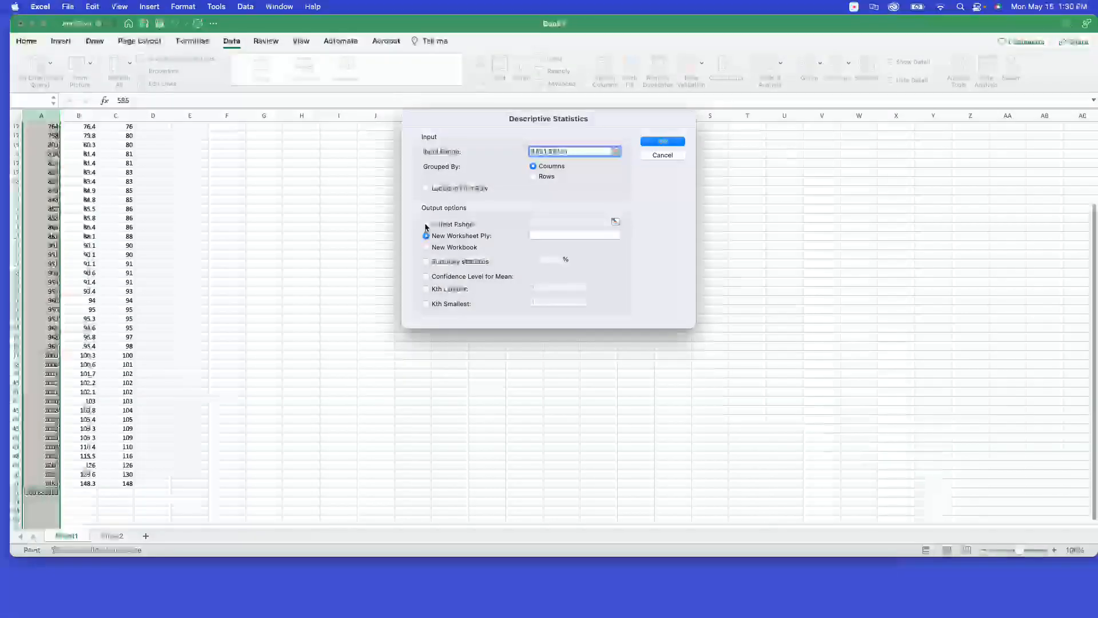
Send the analysis results to an output range starting at cell F1.
{"action": "left_click", "coordinate": [426, 224]}
{"action": "left_click", "coordinate": [264, 126]}
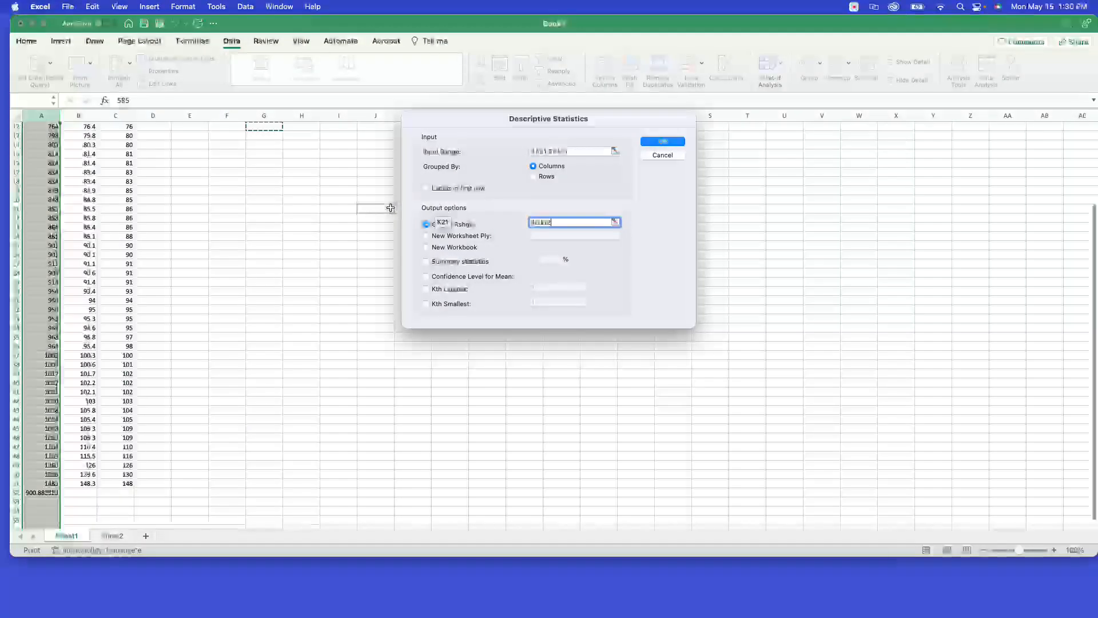
{"action": "scroll", "coordinate": [343, 200], "scroll_direction": "up", "scroll_amount": 5}
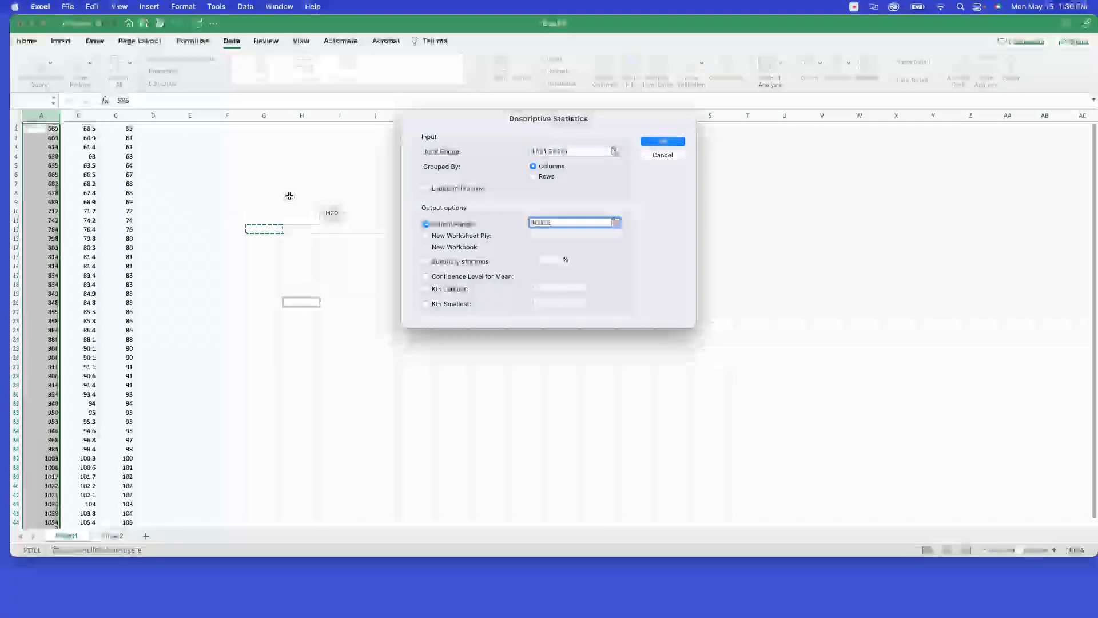
{"action": "left_click", "coordinate": [224, 127]}
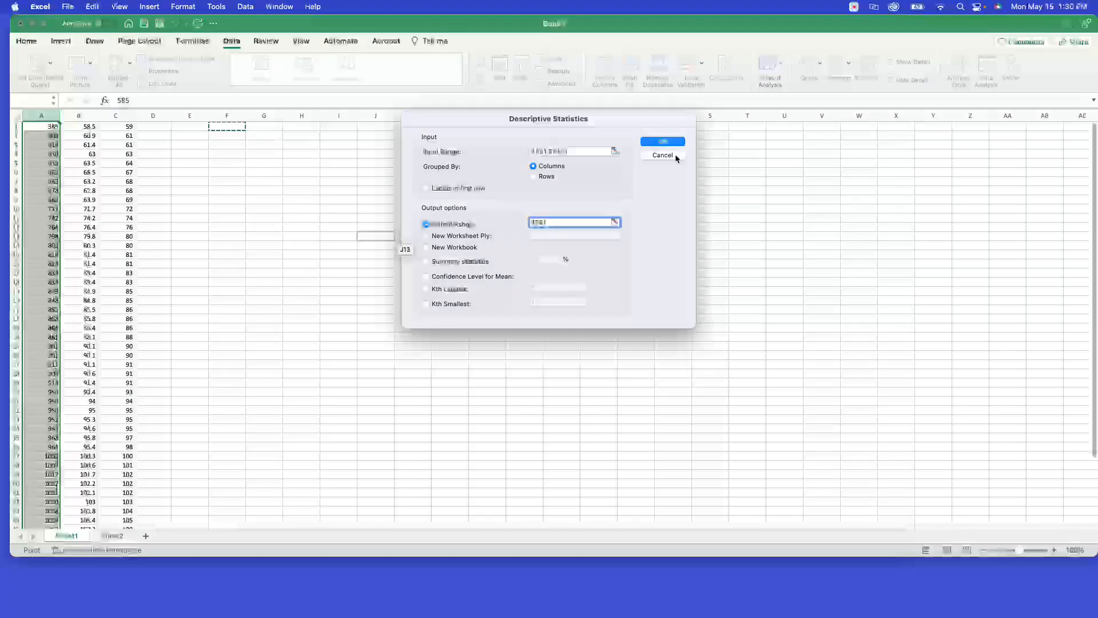
Include summary statistics and a 95% confidence level for the mean, and run the analysis.
{"action": "left_click", "coordinate": [664, 142]}
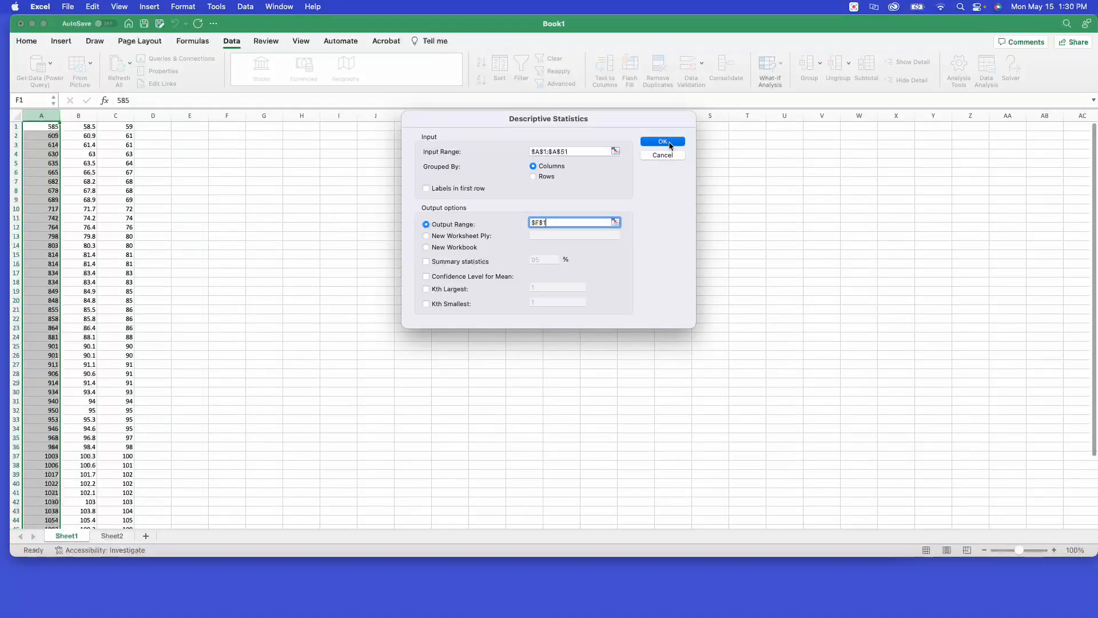
{"action": "left_click", "coordinate": [566, 242]}
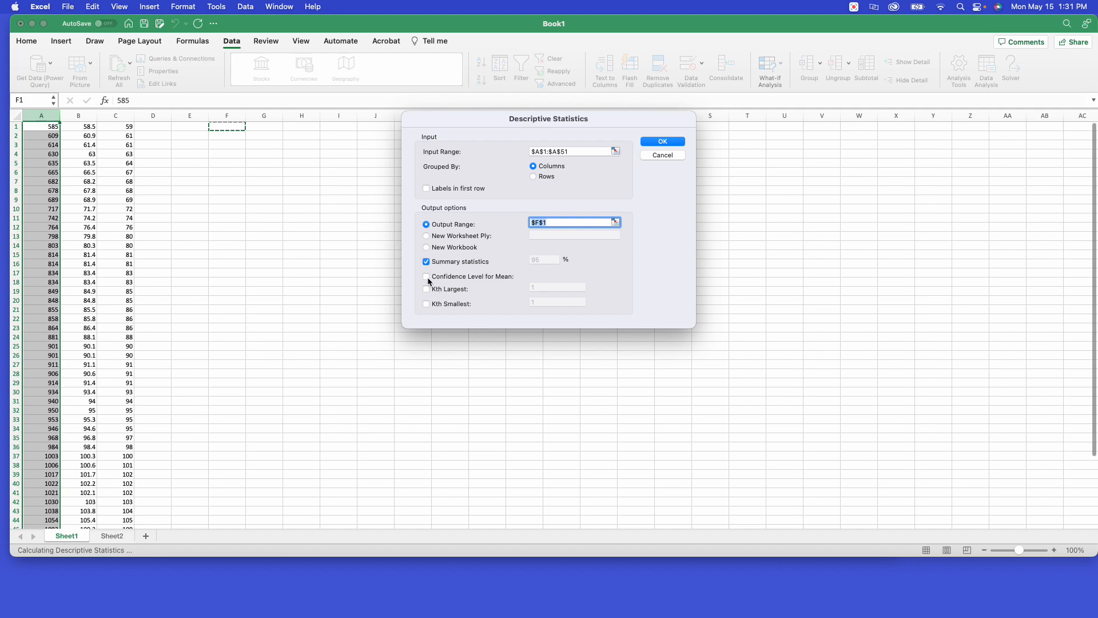
{"action": "left_click", "coordinate": [427, 276]}
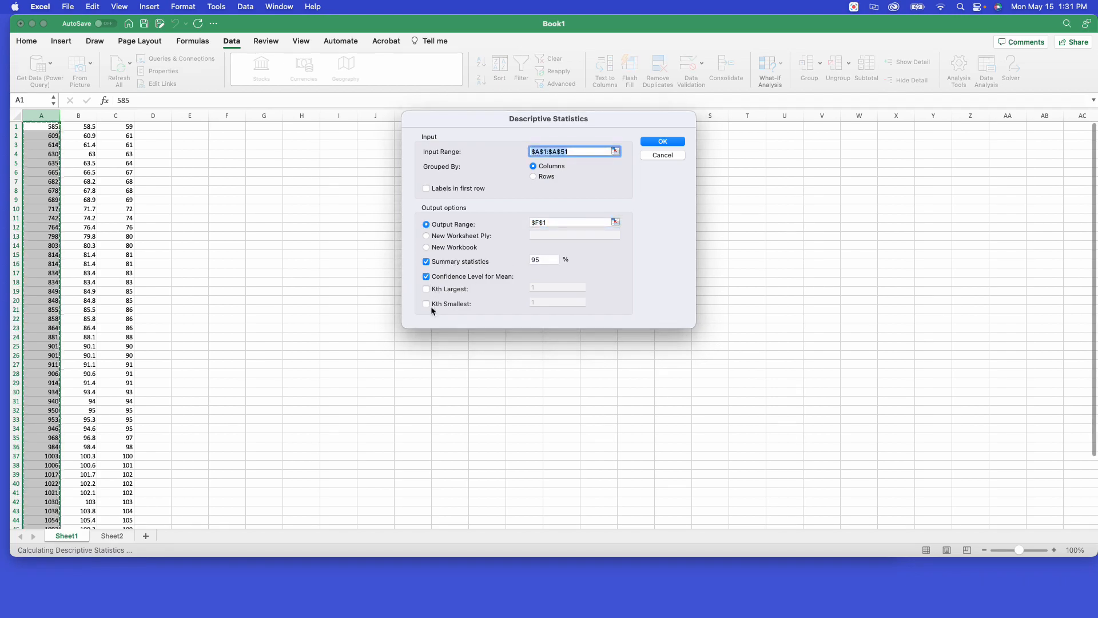
{"action": "left_click", "coordinate": [662, 142]}
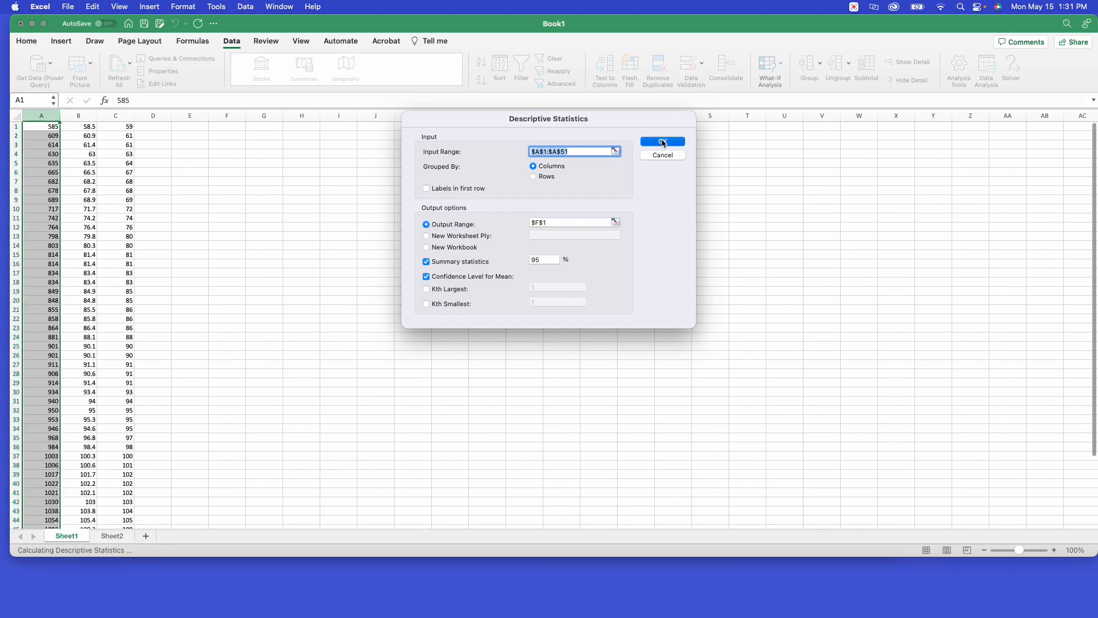
Widen column F so the statistic labels fit completely.
{"action": "left_click", "coordinate": [333, 210]}
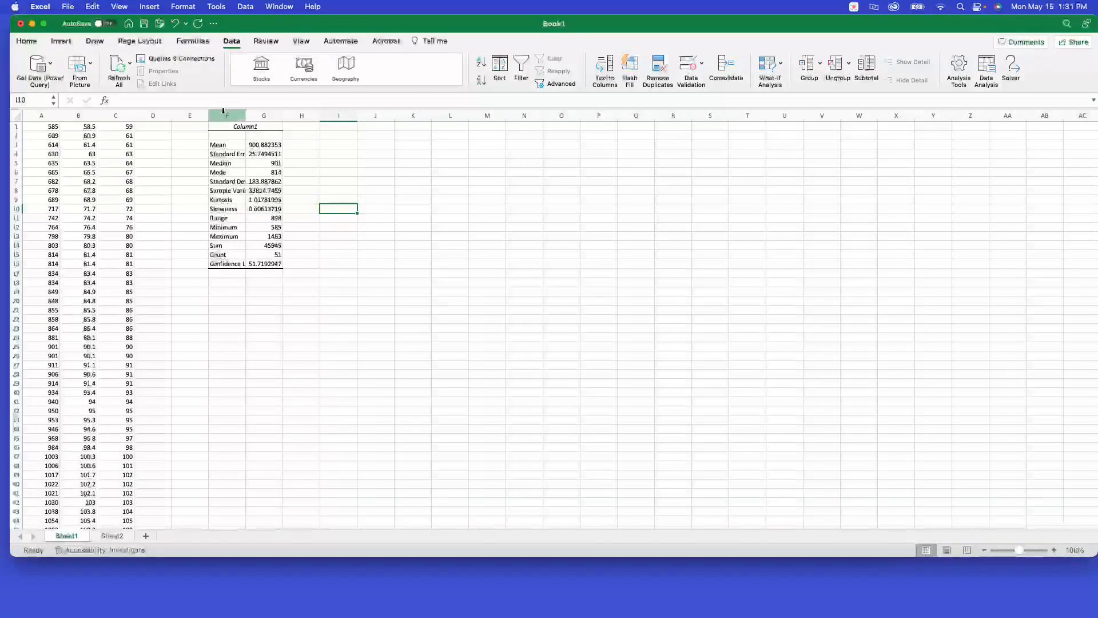
{"action": "left_click", "coordinate": [248, 126]}
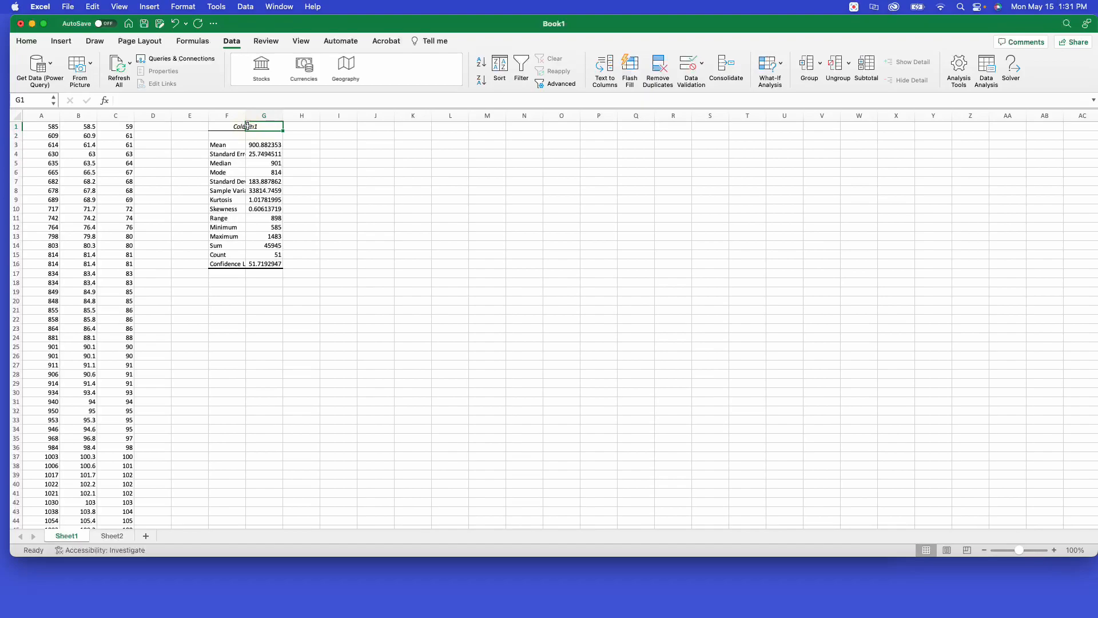
{"action": "left_click_drag", "start_coordinate": [244, 116], "coordinate": [285, 115]}
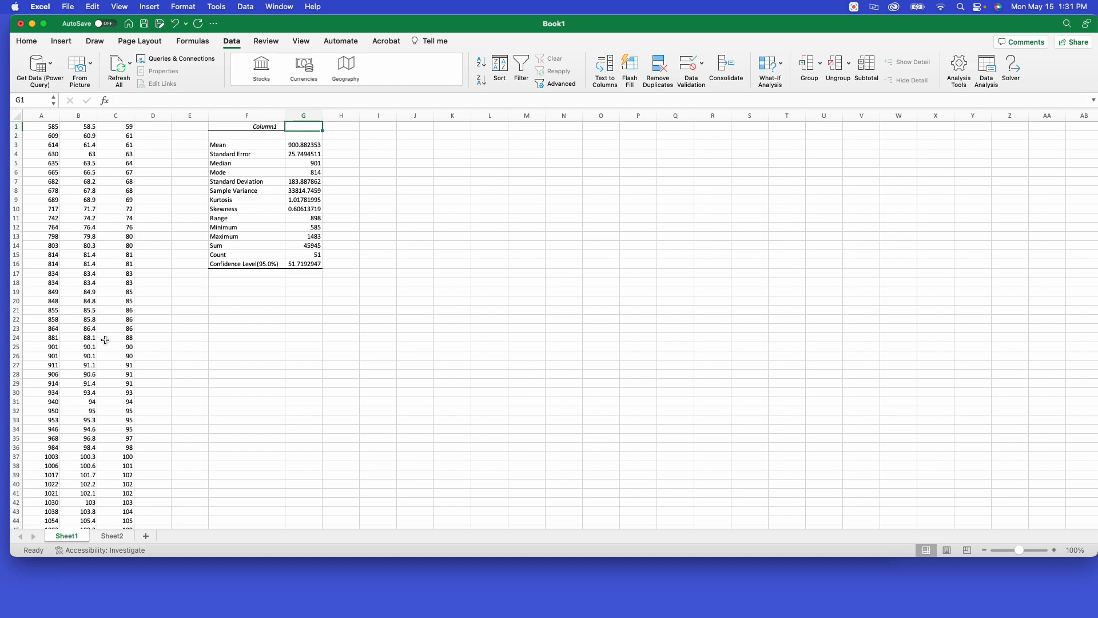
Check the formula in cell A52 against the mean in the statistics table.
{"action": "scroll", "coordinate": [105, 340], "scroll_direction": "down", "scroll_amount": 5}
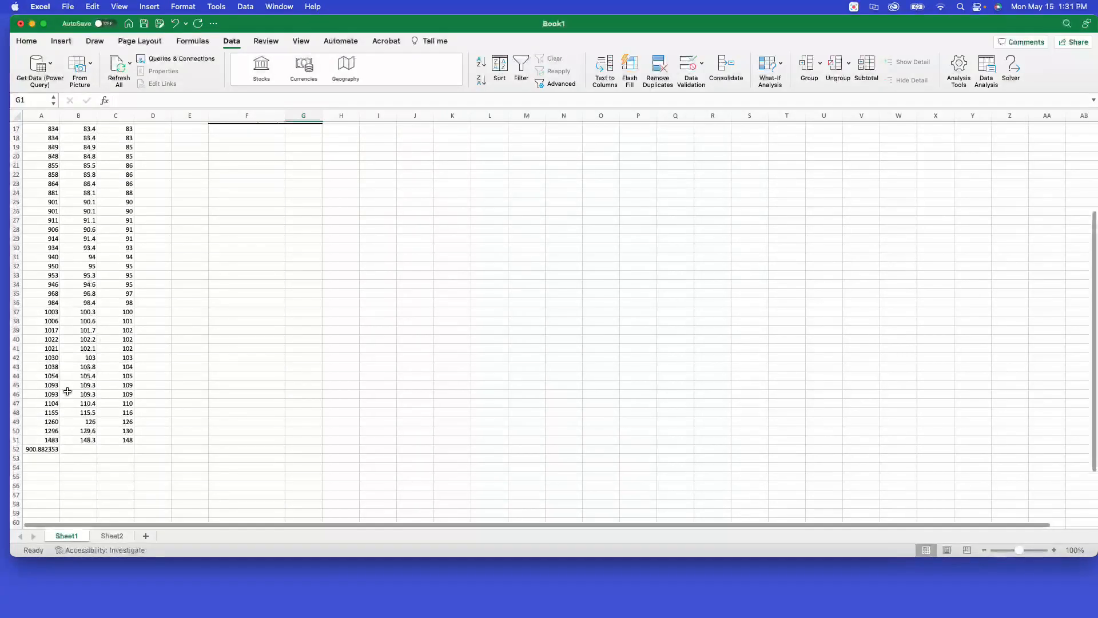
{"action": "left_click", "coordinate": [27, 452]}
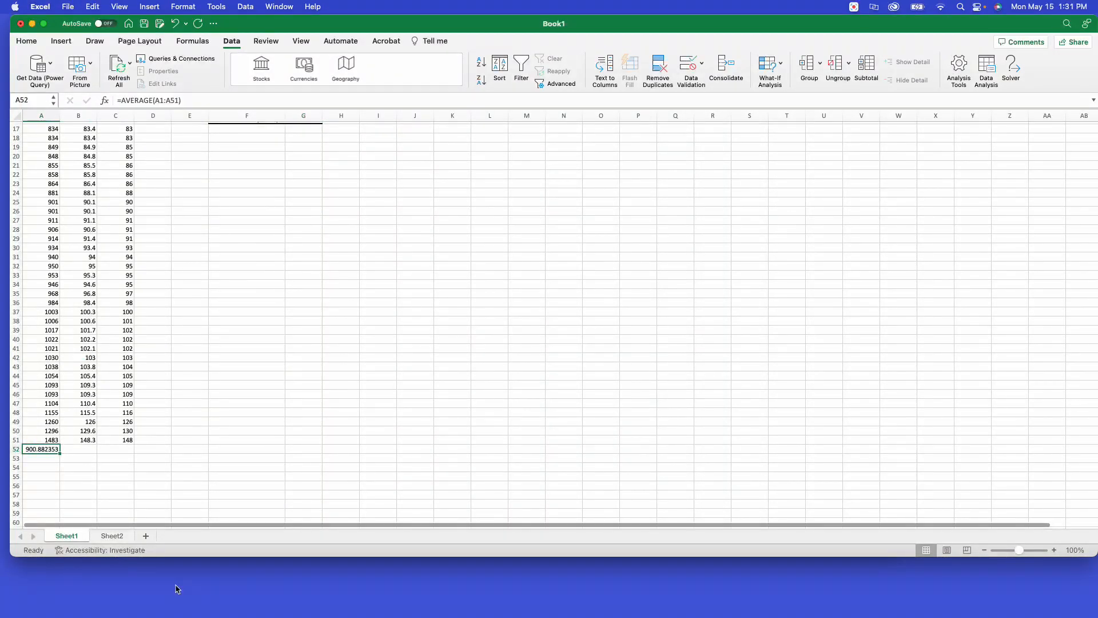
{"action": "scroll", "coordinate": [140, 388], "scroll_direction": "up", "scroll_amount": 5}
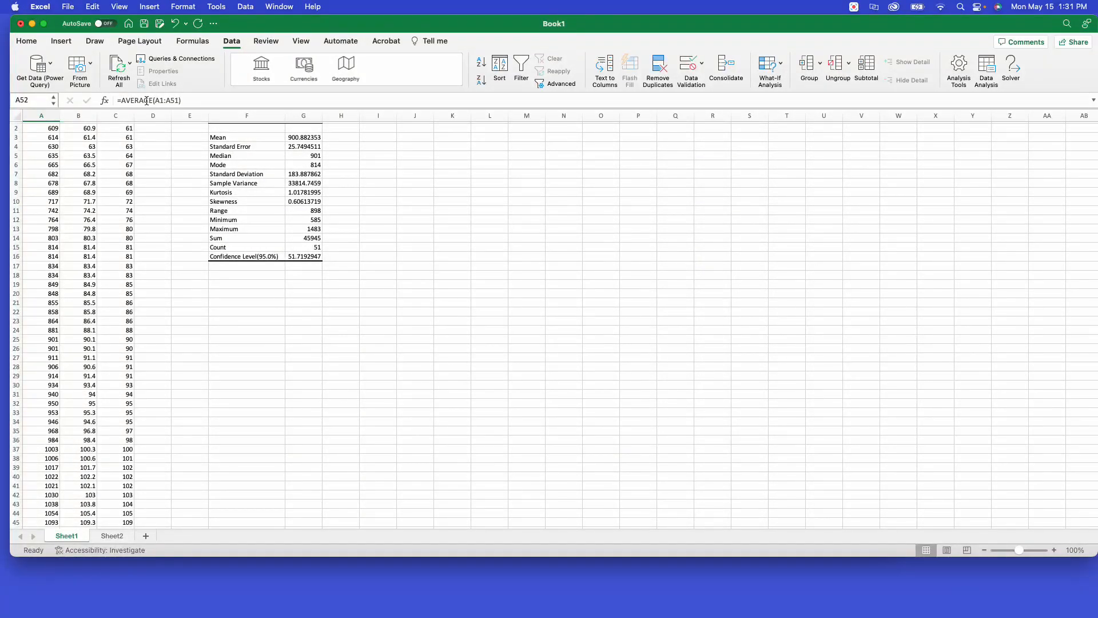
Open the Formula Builder from AutoSum's additional functions and show the list of all functions.
{"action": "left_click", "coordinate": [37, 46]}
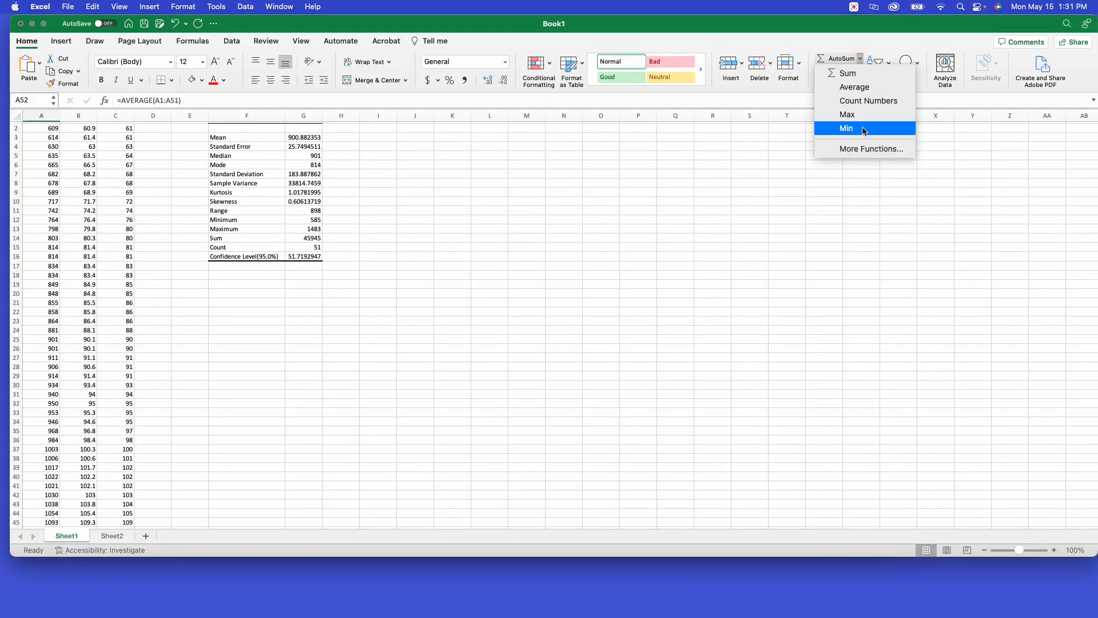
{"action": "left_click", "coordinate": [866, 148]}
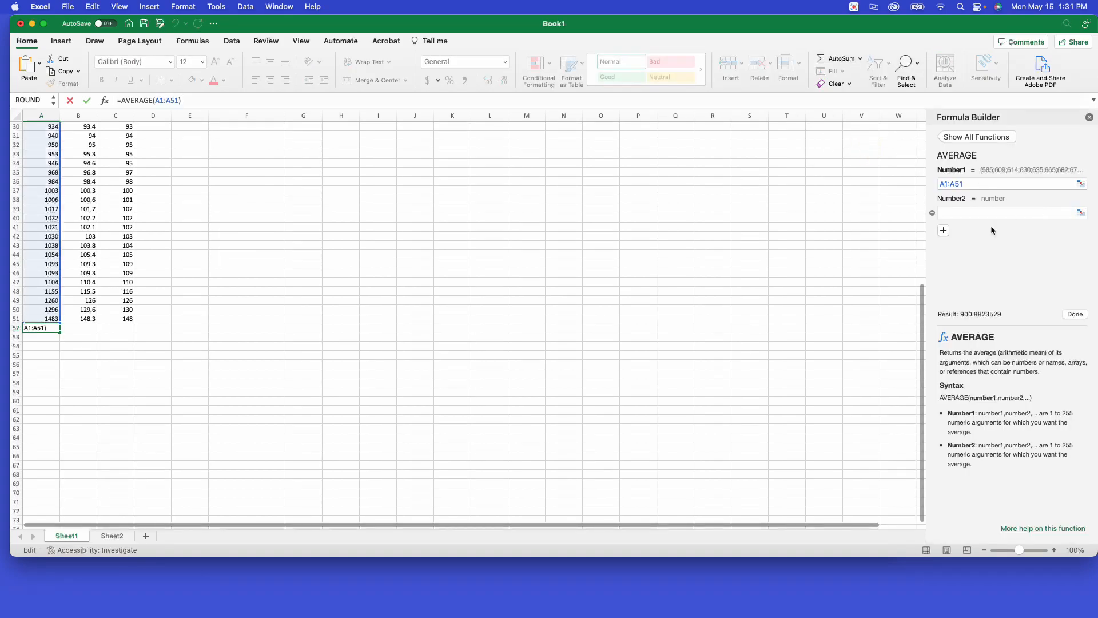
{"action": "left_click", "coordinate": [984, 137]}
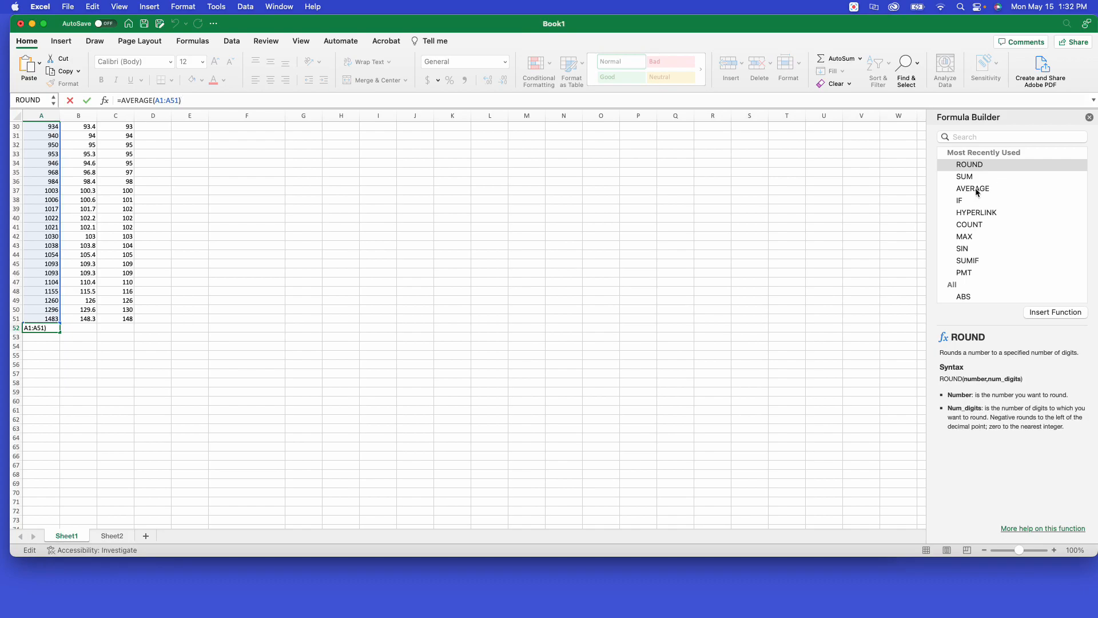
Search the function list for "stande", and shorten the search term to "sta".
{"action": "left_click", "coordinate": [989, 136]}
{"action": "type", "text": "stande"}
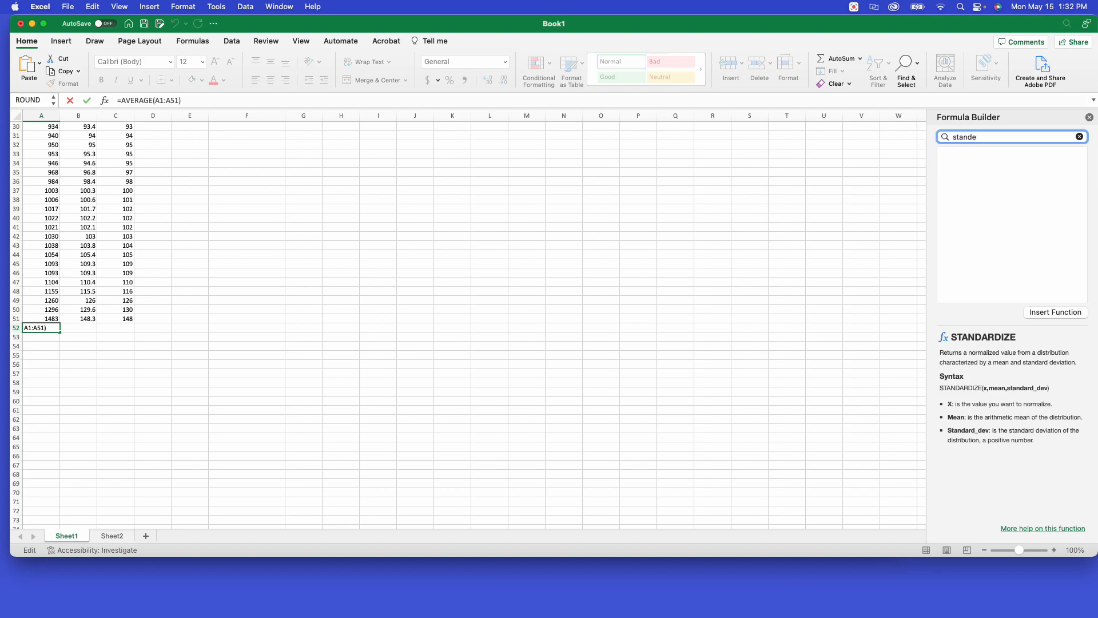
{"action": "key", "text": "BackSpace"}
{"action": "key", "text": "BackSpace"}
{"action": "key", "text": "BackSpace"}
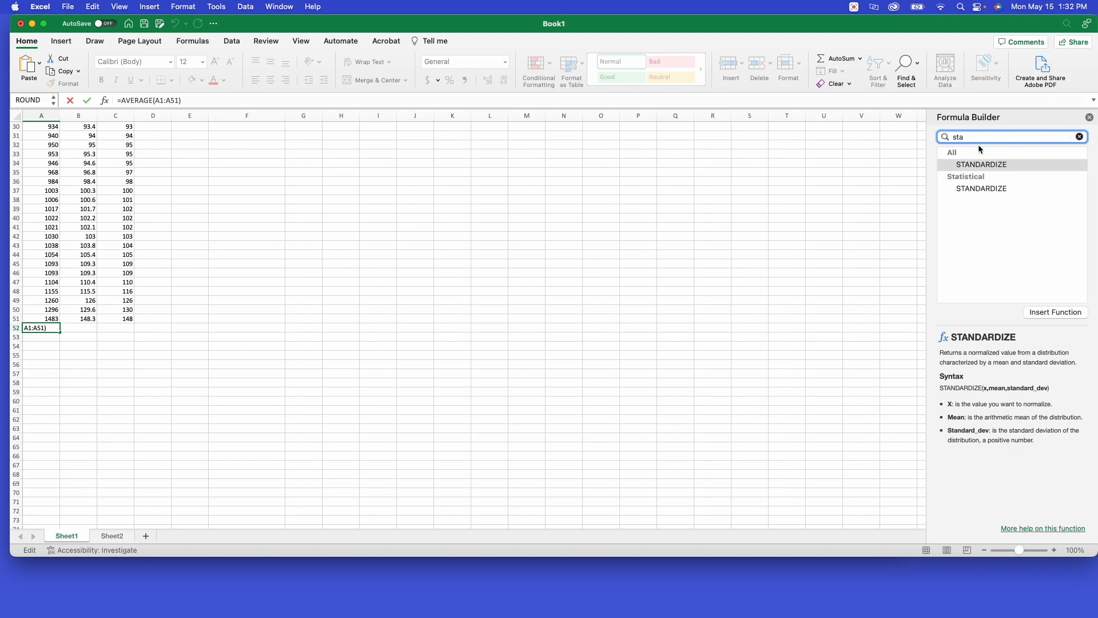
Replace the function search term with "av" to look for averaging functions.
{"action": "key", "text": "BackSpace"}
{"action": "key", "text": "BackSpace"}
{"action": "key", "text": "BackSpace"}
{"action": "type", "text": "av"}
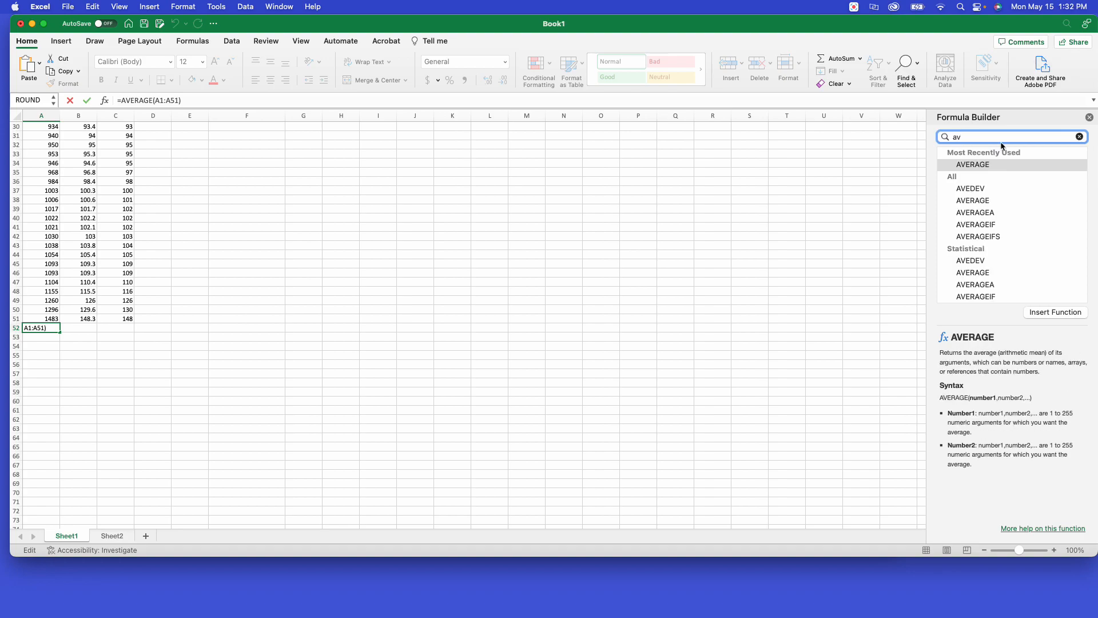
Look through the remaining averaging functions in the search results and close the Formula Builder.
{"action": "scroll", "coordinate": [995, 291], "scroll_direction": "down", "scroll_amount": 1}
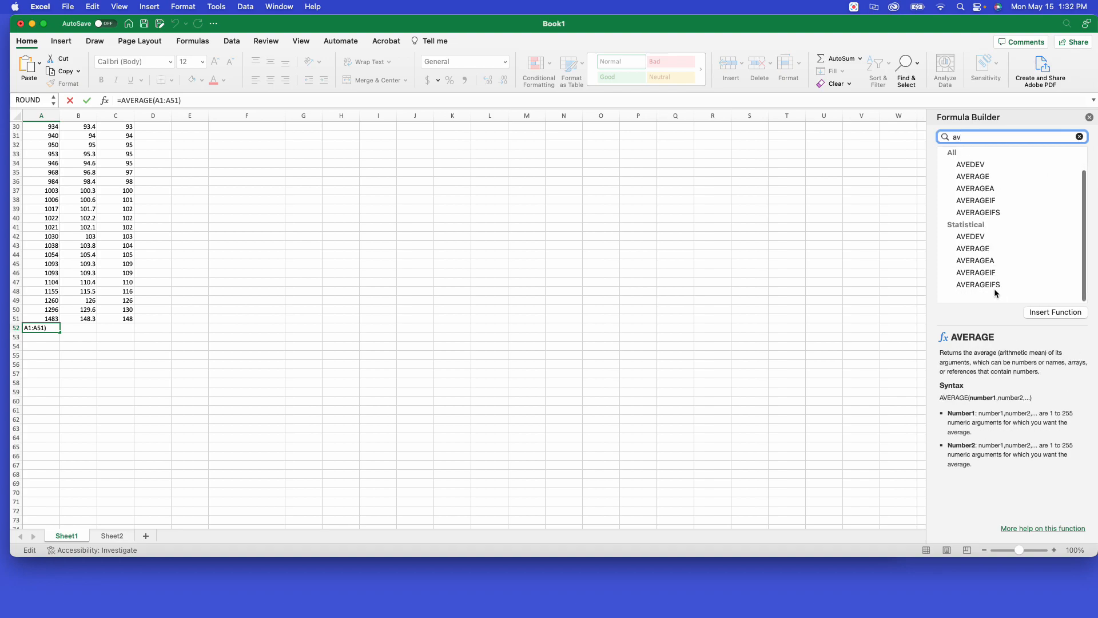
{"action": "left_click", "coordinate": [1091, 118]}
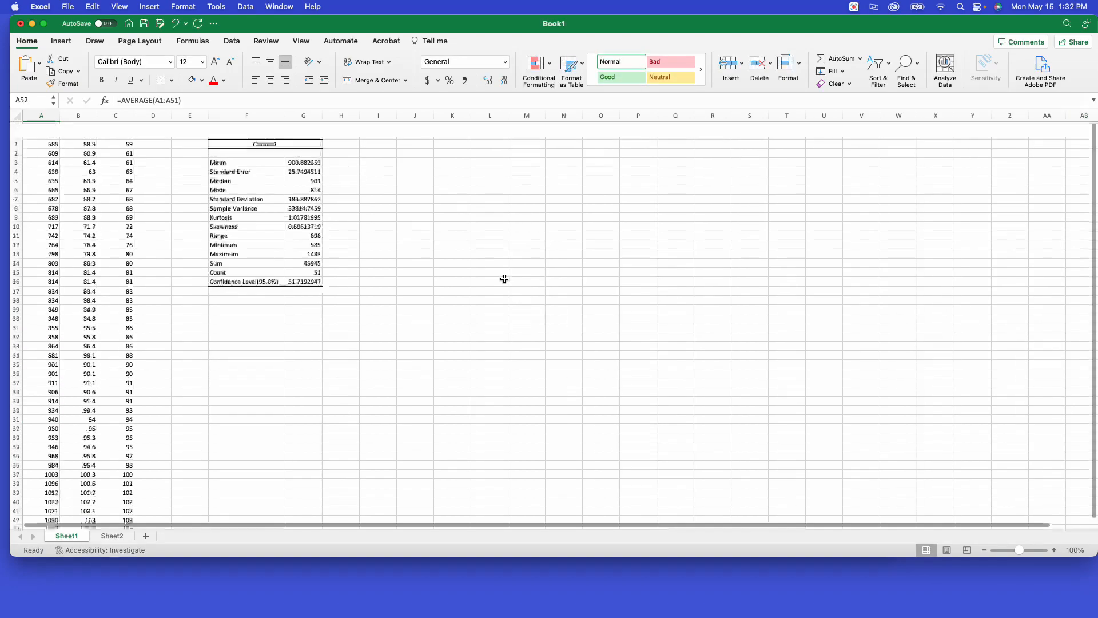
Inspect the mean, standard deviation and sample variance values in the descriptive statistics table.
{"action": "left_click", "coordinate": [238, 144]}
{"action": "left_click", "coordinate": [306, 145]}
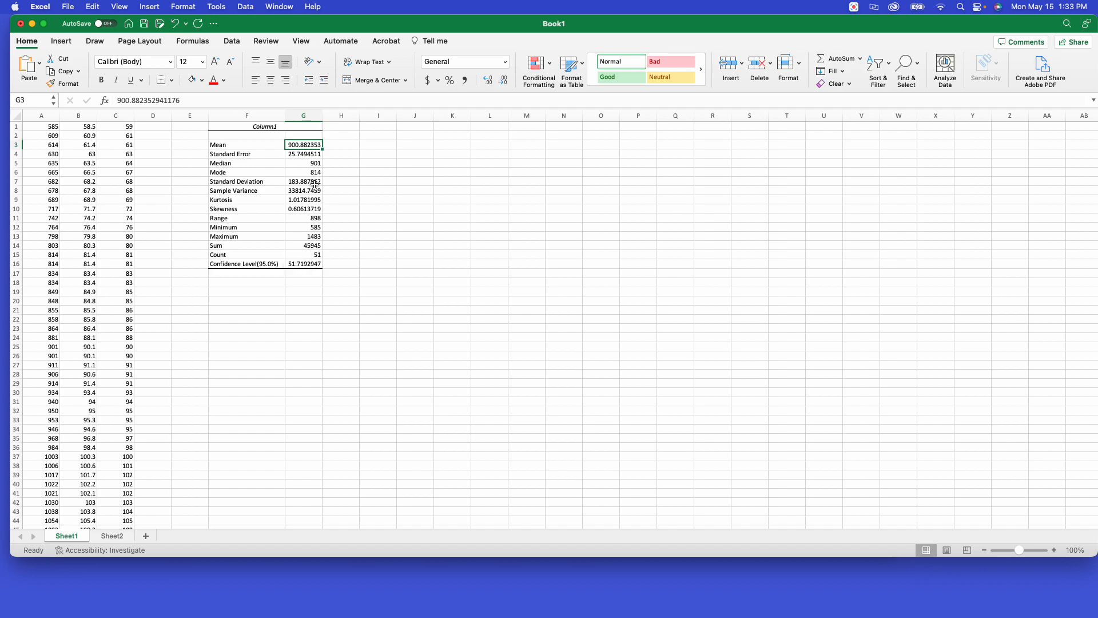
{"action": "left_click", "coordinate": [291, 183]}
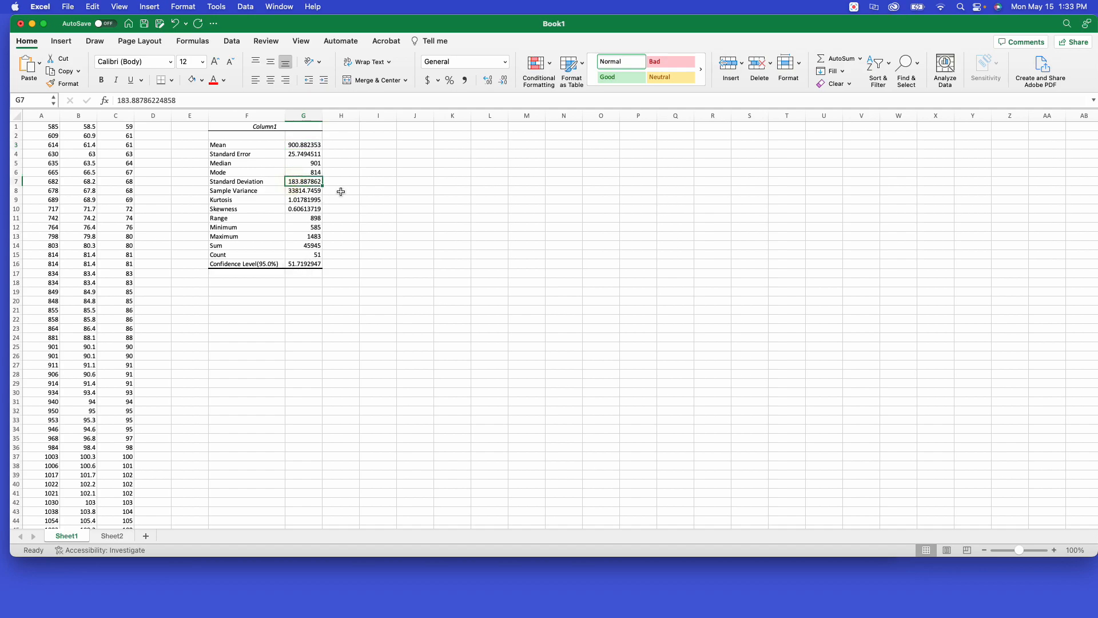
{"action": "left_click", "coordinate": [270, 189]}
{"action": "left_click_drag", "start_coordinate": [305, 191], "coordinate": [306, 200]}
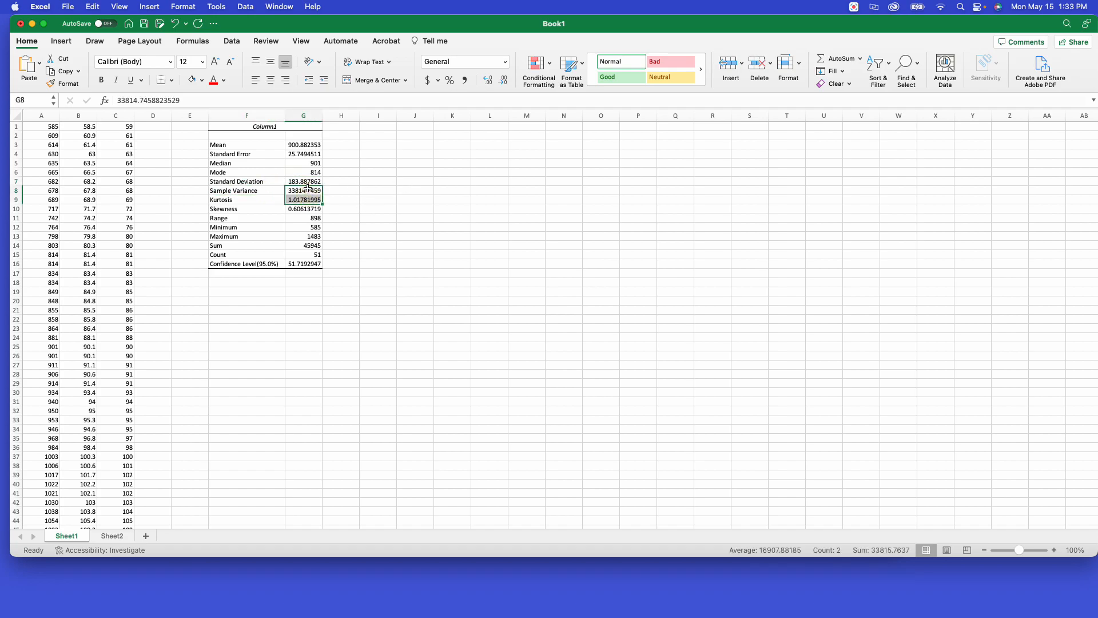
Calculate the square root of the sample variance in cell I8 with =sqrt(G8).
{"action": "left_click", "coordinate": [372, 192]}
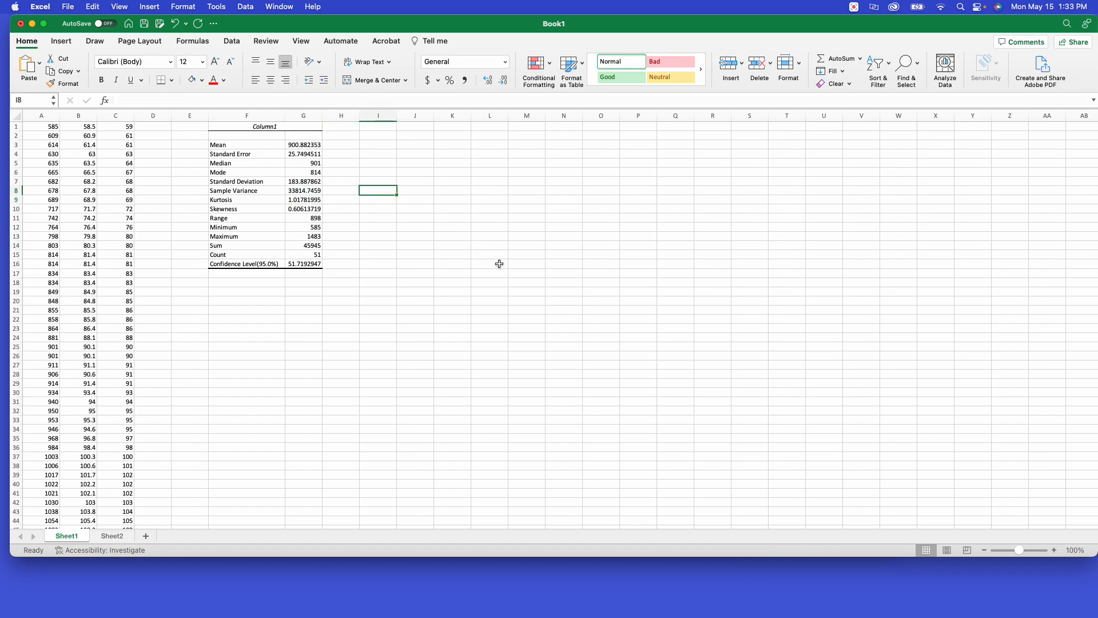
{"action": "type", "text": "="}
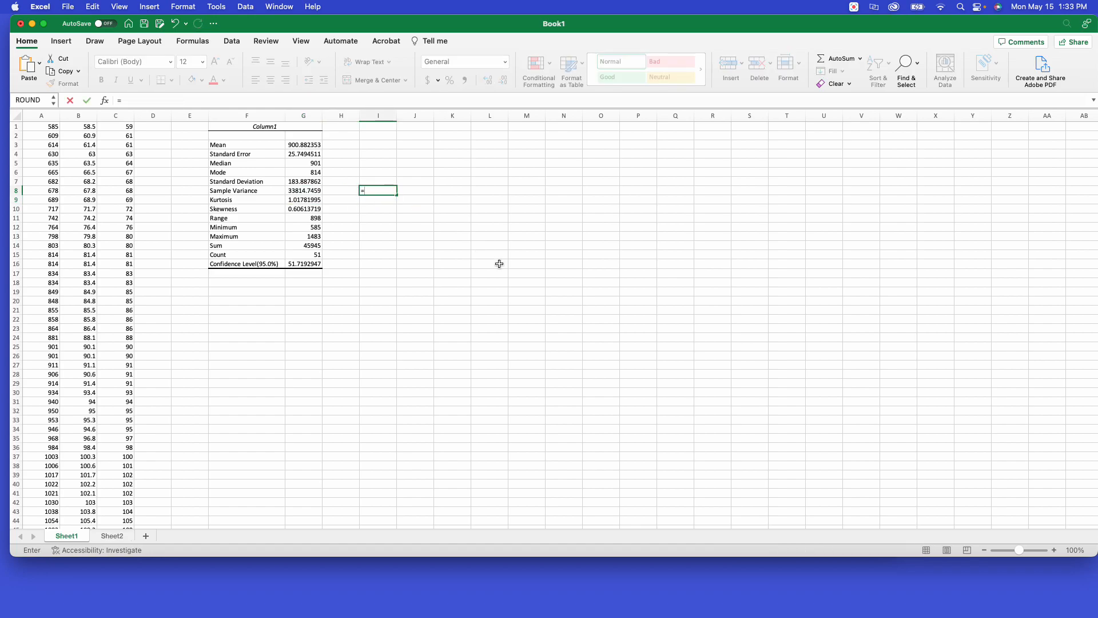
{"action": "type", "text": "sqrt("}
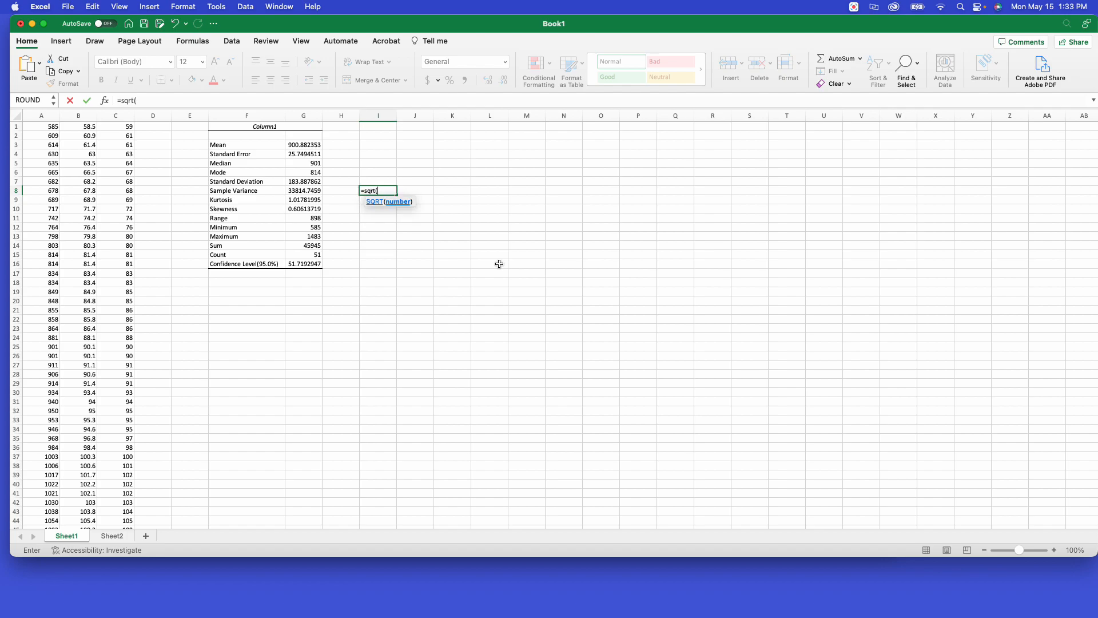
{"action": "left_click", "coordinate": [307, 191]}
{"action": "type", "text": ")"}
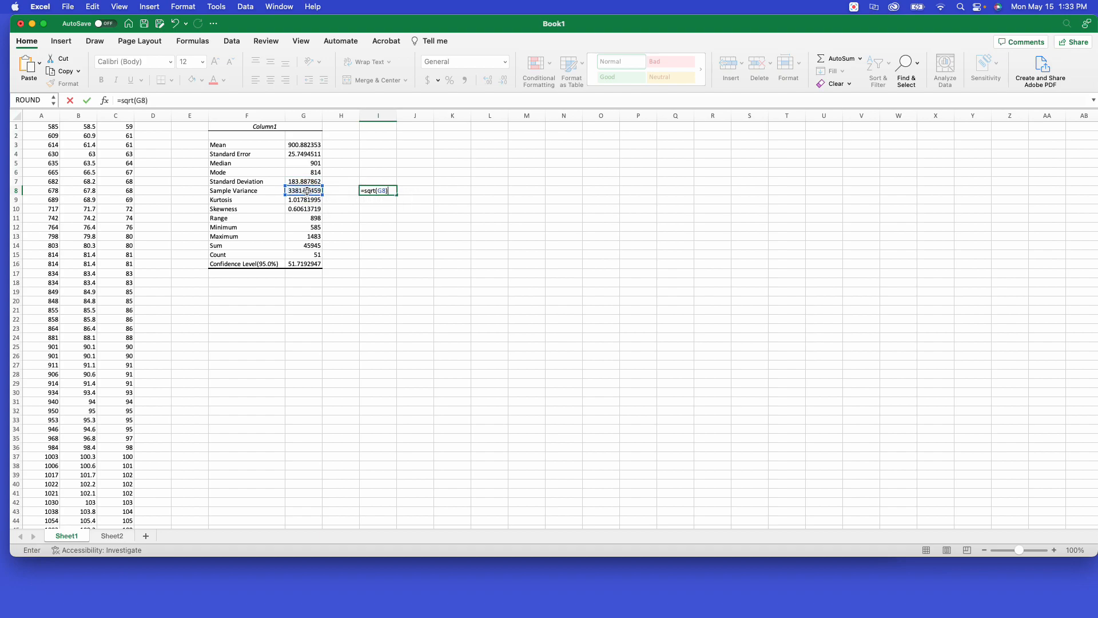
{"action": "key", "text": "Return"}
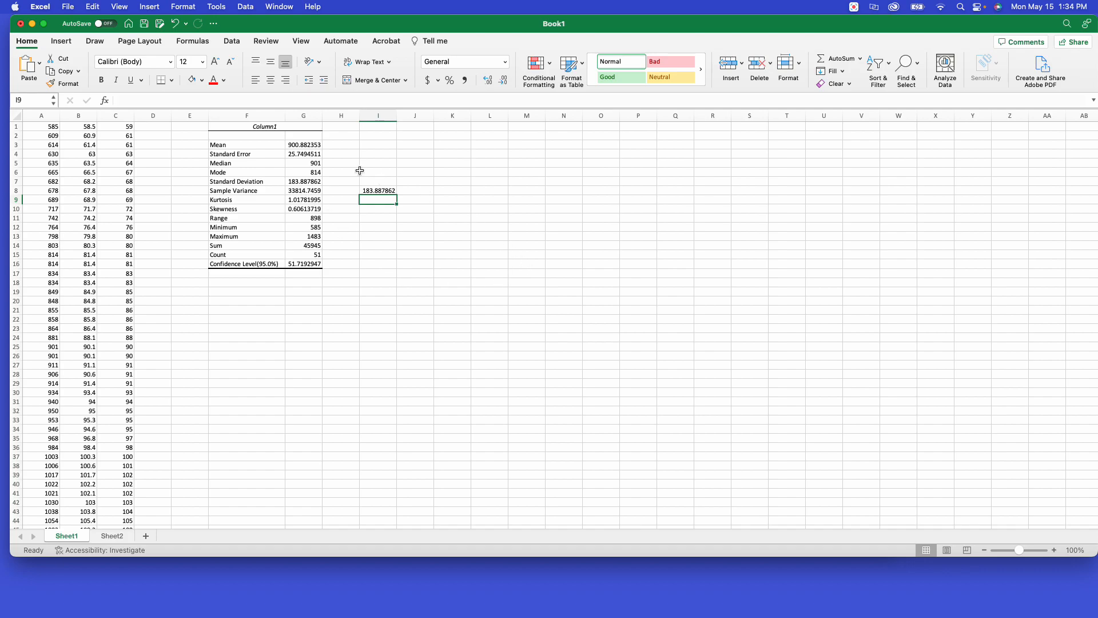
Calculate the mean plus one standard deviation in cell K5 with =G3+G7.
{"action": "left_click", "coordinate": [493, 310]}
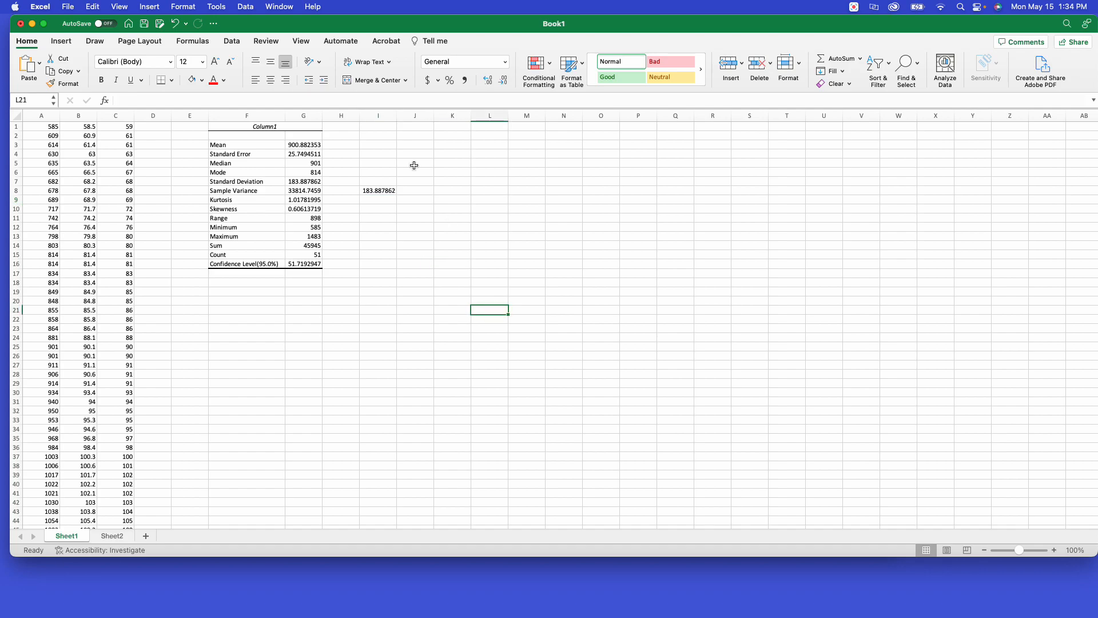
{"action": "left_click", "coordinate": [466, 164]}
{"action": "type", "text": "="}
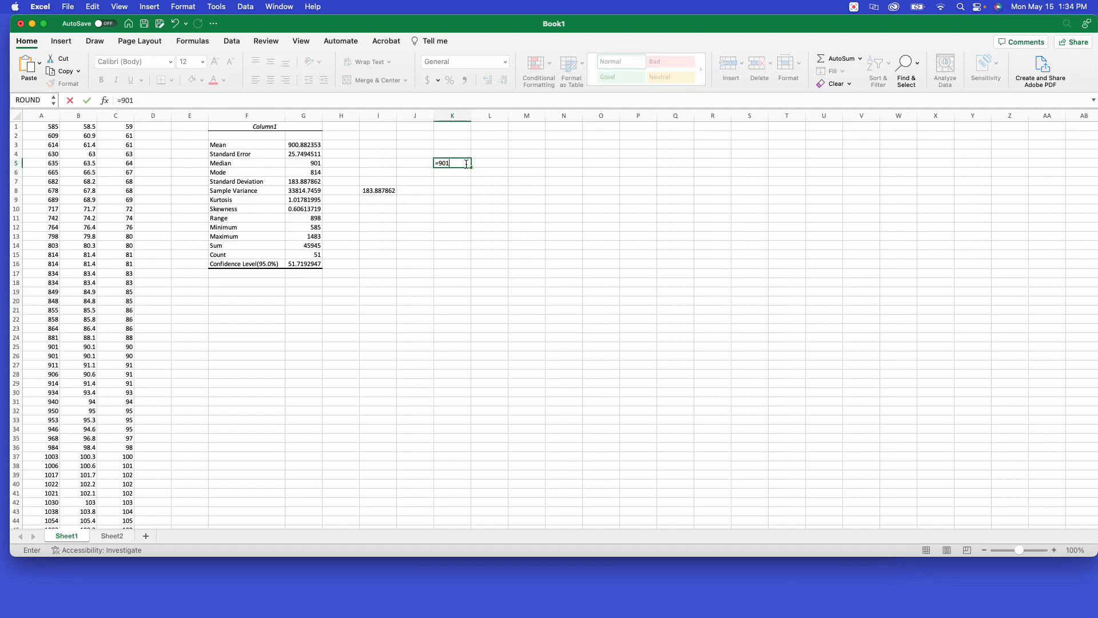
{"action": "type", "text": "901"}
{"action": "key", "text": "BackSpace"}
{"action": "key", "text": "BackSpace"}
{"action": "key", "text": "BackSpace"}
{"action": "left_click", "coordinate": [314, 146]}
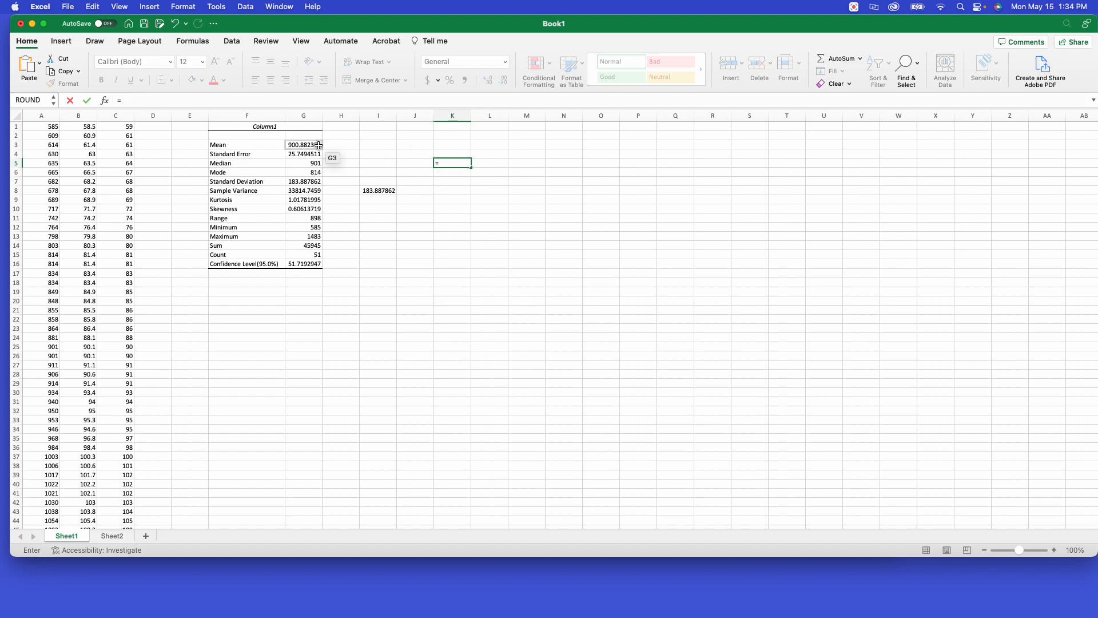
{"action": "type", "text": "+"}
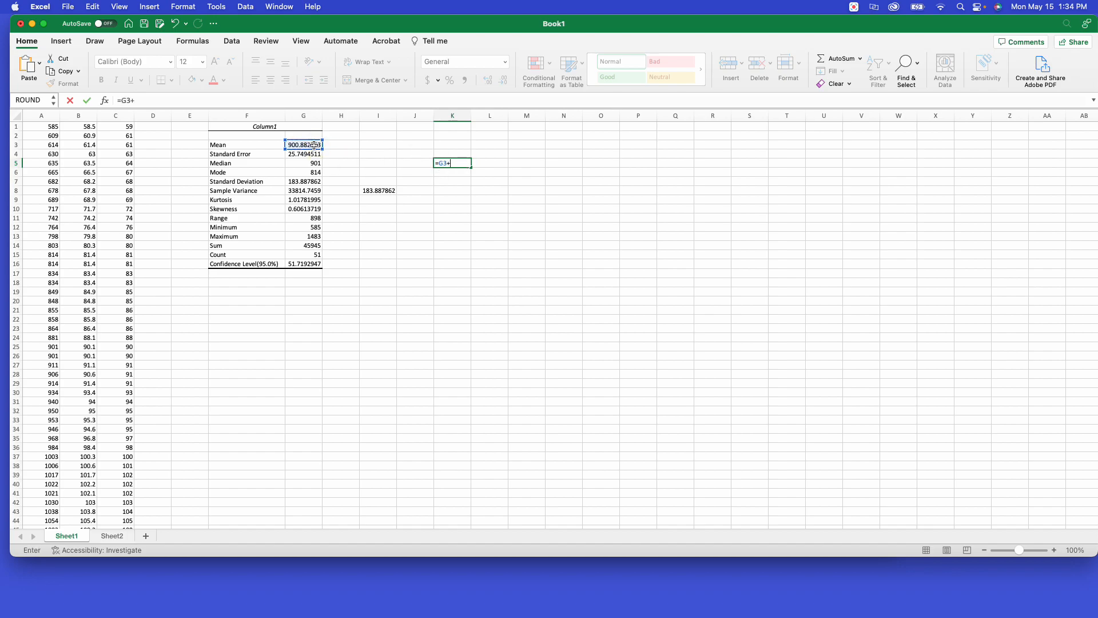
{"action": "left_click", "coordinate": [306, 182]}
{"action": "key", "text": "Return"}
Calculate the mean minus one standard deviation in cell K8, subtracting G7 from G3.
{"action": "left_click", "coordinate": [451, 202]}
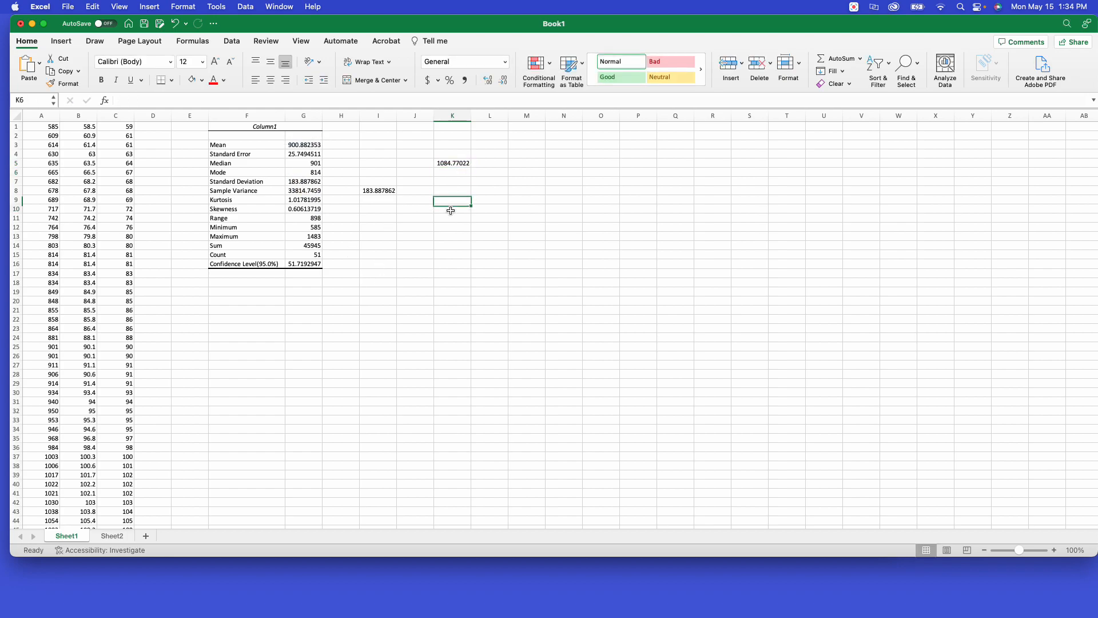
{"action": "left_click", "coordinate": [452, 190]}
{"action": "type", "text": "="}
{"action": "left_click", "coordinate": [303, 145]}
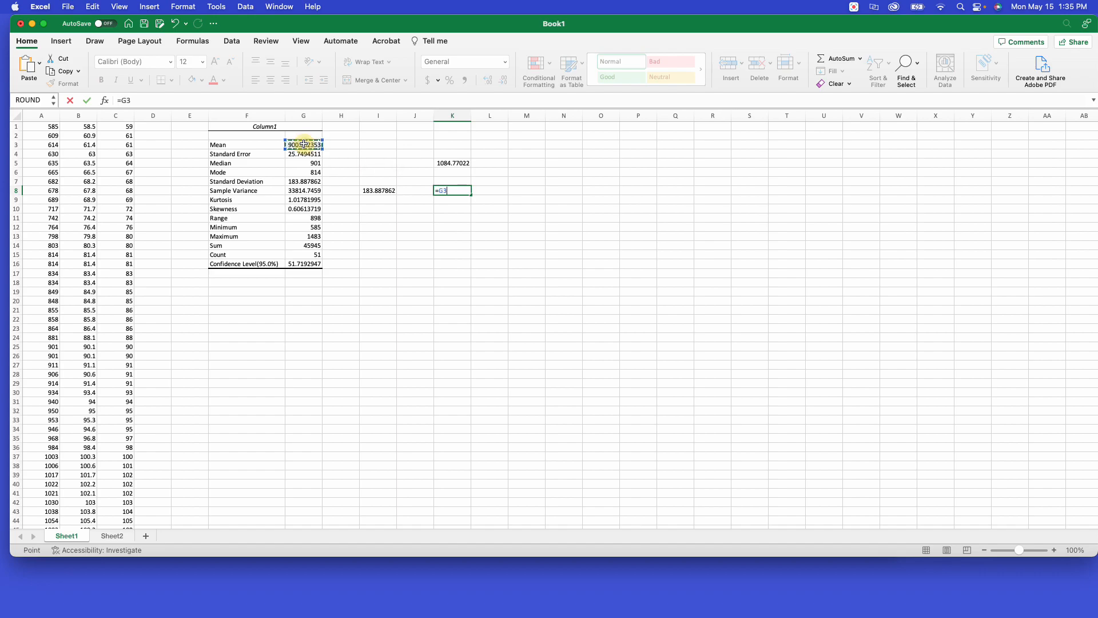
{"action": "type", "text": "-"}
{"action": "left_click", "coordinate": [311, 181]}
{"action": "key", "text": "Return"}
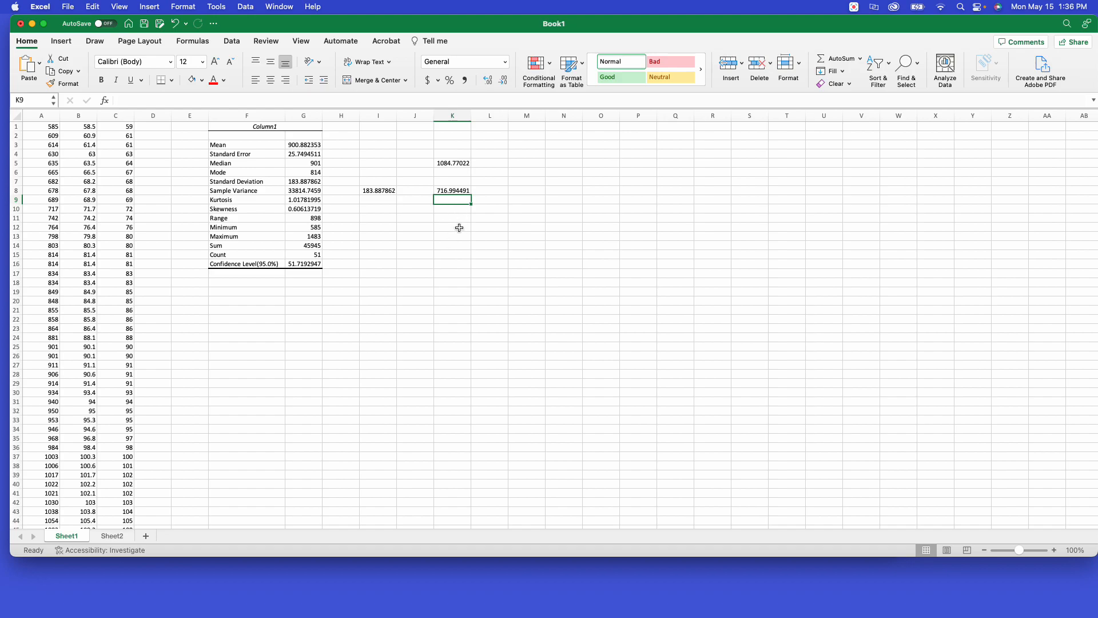
Highlight cells A10 and A38 in column A with the lightest gold fill colour.
{"action": "left_click", "coordinate": [50, 211]}
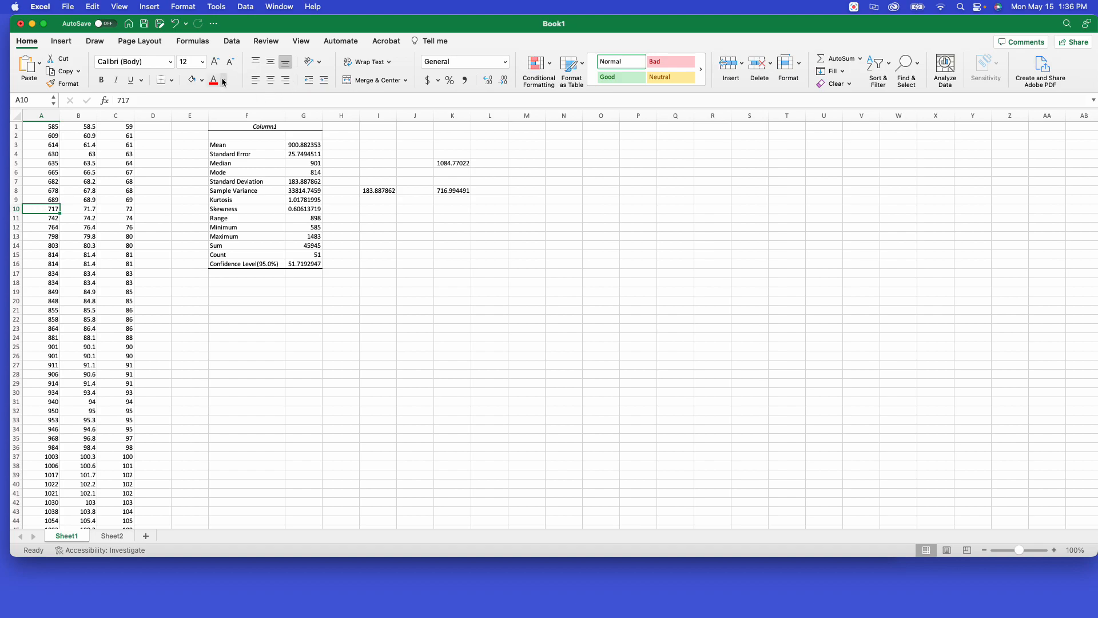
{"action": "left_click", "coordinate": [201, 81]}
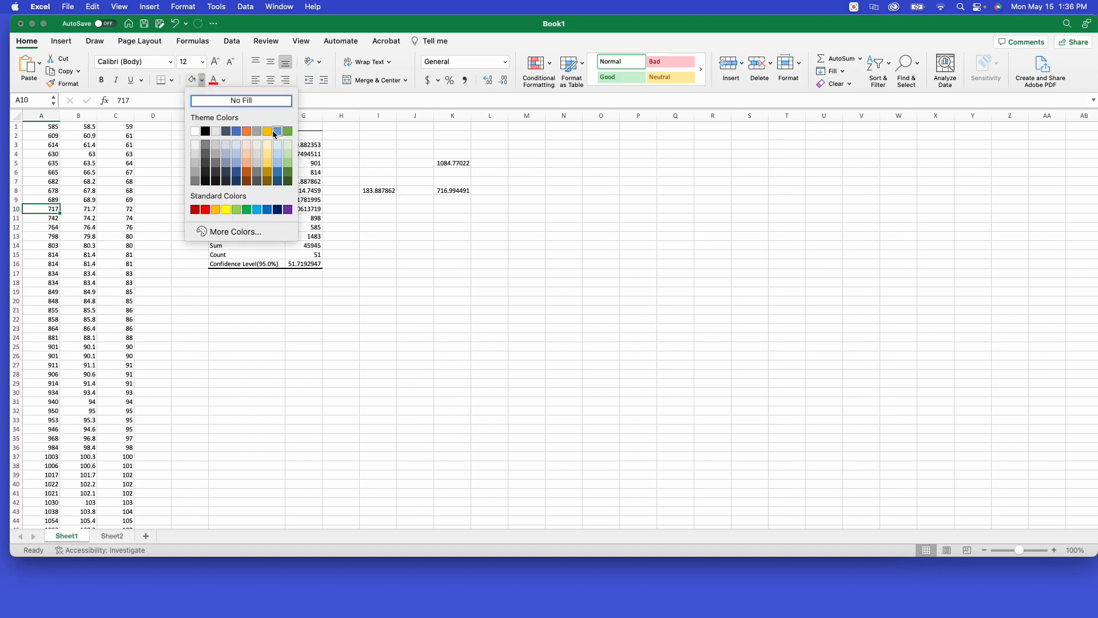
{"action": "left_click", "coordinate": [267, 144]}
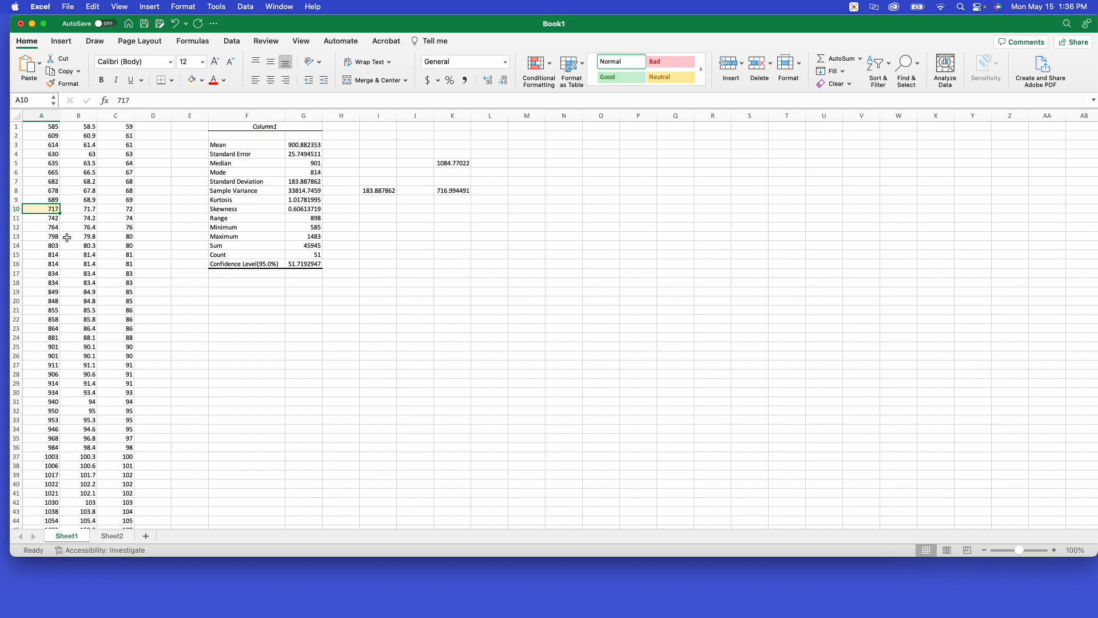
{"action": "scroll", "coordinate": [50, 294], "scroll_direction": "down", "scroll_amount": 2}
{"action": "scroll", "coordinate": [50, 294], "scroll_direction": "up", "scroll_amount": 2}
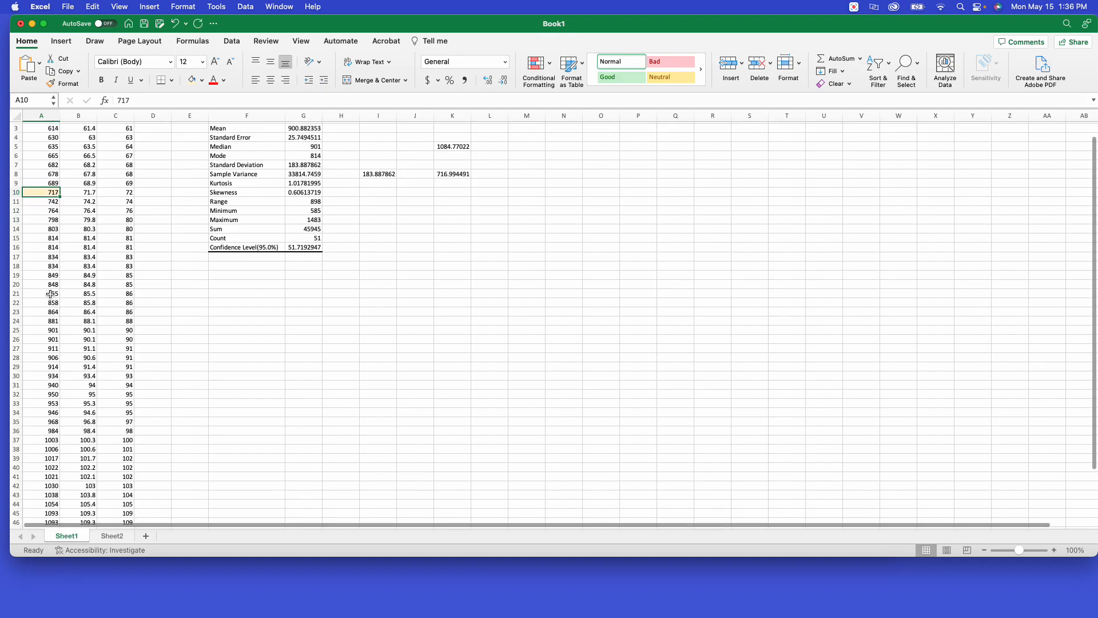
{"action": "left_click", "coordinate": [27, 450]}
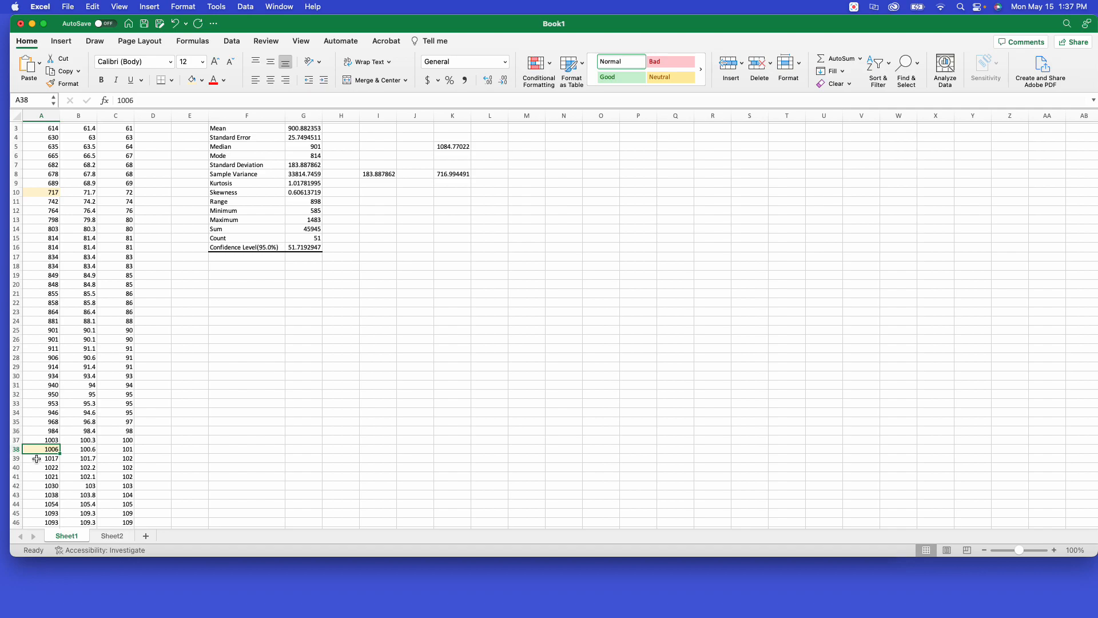
Review the column A values around the highlighted cells A10 and A38, including the median value in A25.
{"action": "scroll", "coordinate": [46, 345], "scroll_direction": "up", "scroll_amount": 2}
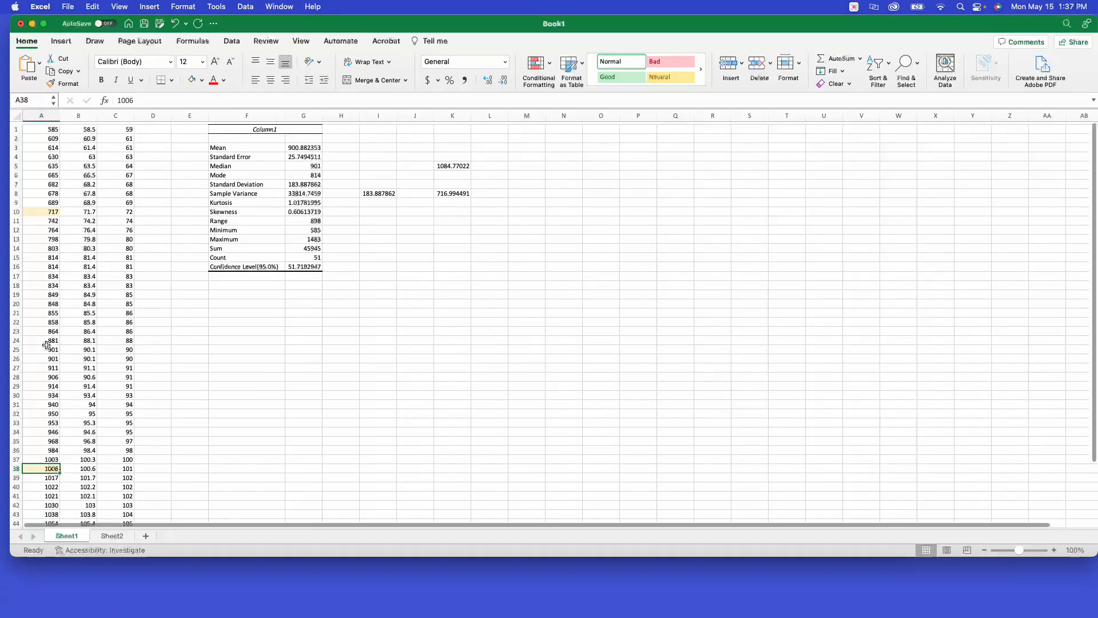
{"action": "scroll", "coordinate": [46, 345], "scroll_direction": "down", "scroll_amount": 5}
{"action": "scroll", "coordinate": [46, 346], "scroll_direction": "up", "scroll_amount": 5}
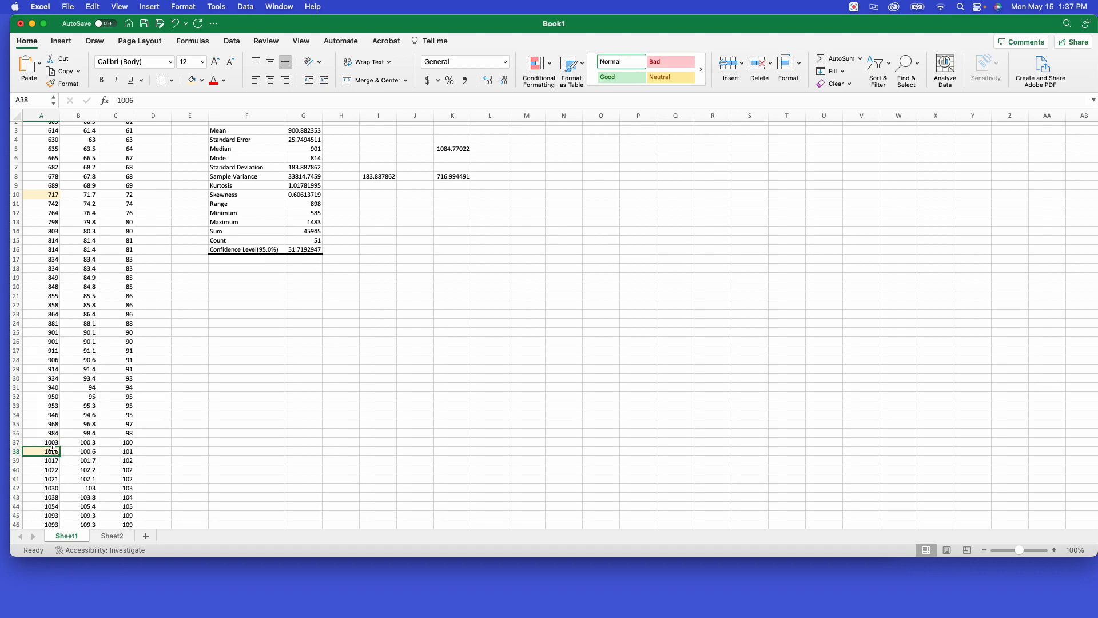
{"action": "left_click", "coordinate": [39, 334]}
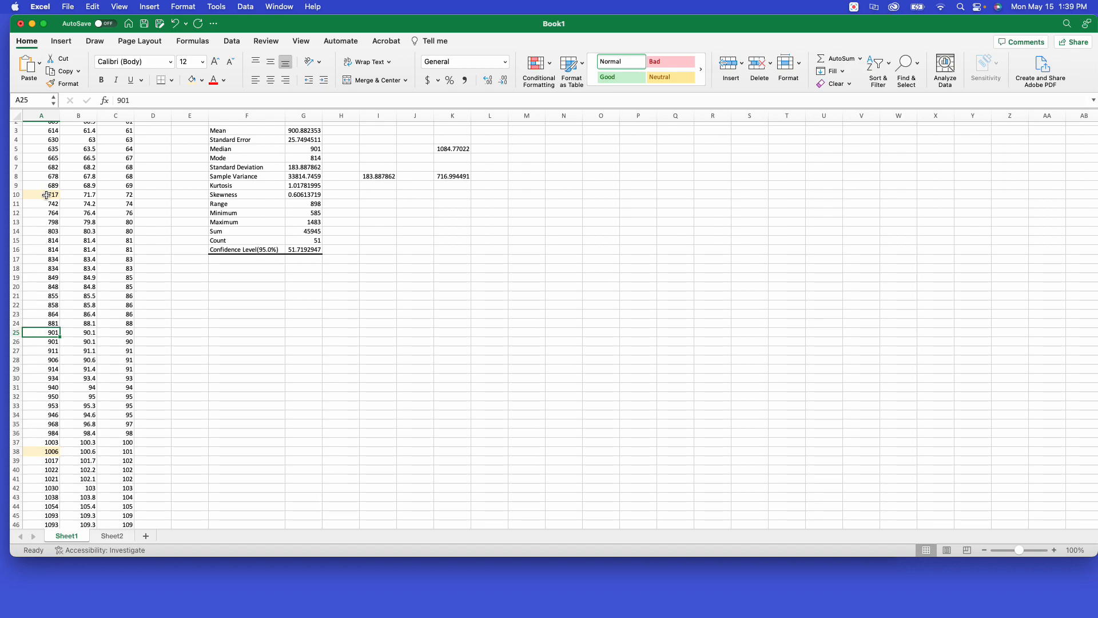
{"action": "scroll", "coordinate": [47, 206], "scroll_direction": "up", "scroll_amount": 2}
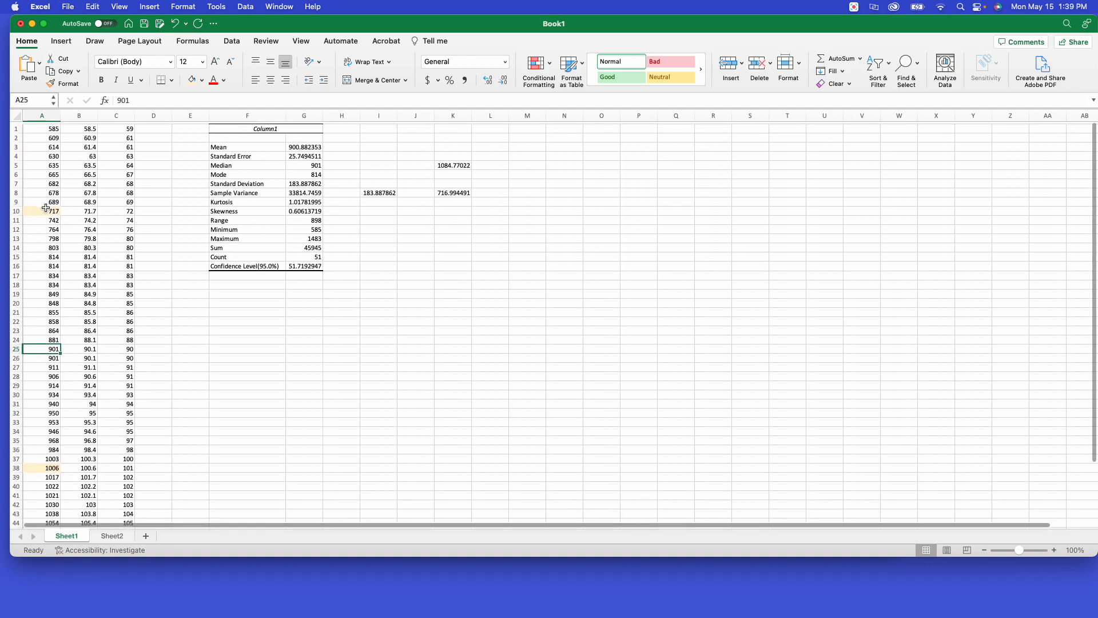
Calculate the mean minus two standard deviations in cell K11 with =K8-G7, and compare it with the value in A1.
{"action": "left_click", "coordinate": [457, 207]}
{"action": "left_click", "coordinate": [456, 212]}
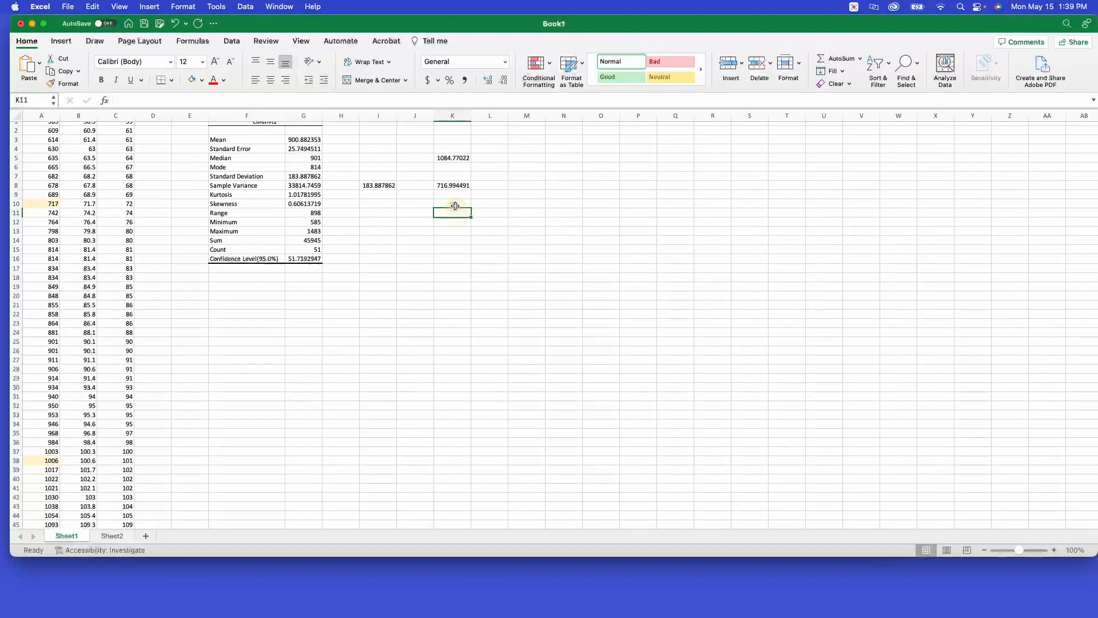
{"action": "type", "text": "="}
{"action": "left_click", "coordinate": [459, 186]}
{"action": "type", "text": "-"}
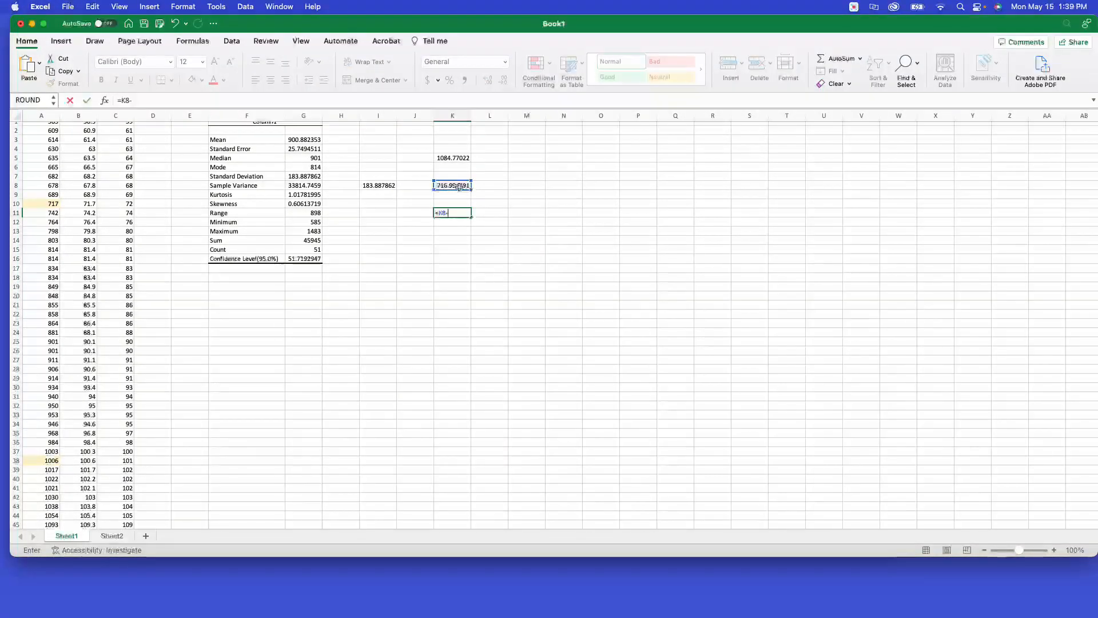
{"action": "left_click", "coordinate": [312, 172]}
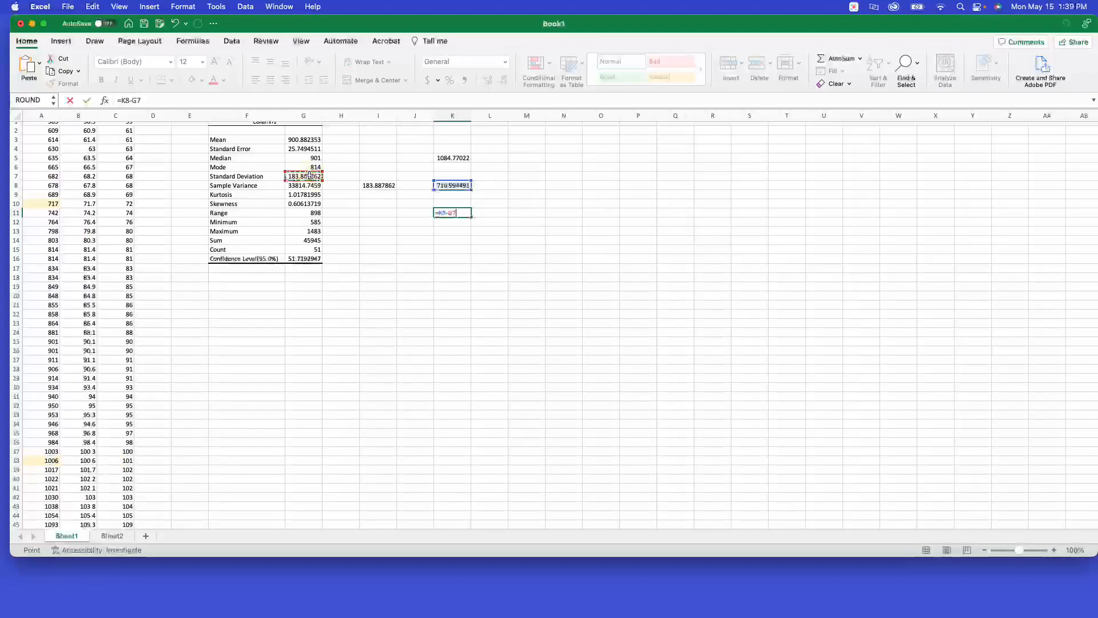
{"action": "key", "text": "Return"}
{"action": "scroll", "coordinate": [52, 128], "scroll_direction": "up", "scroll_amount": 1}
{"action": "left_click", "coordinate": [52, 127]}
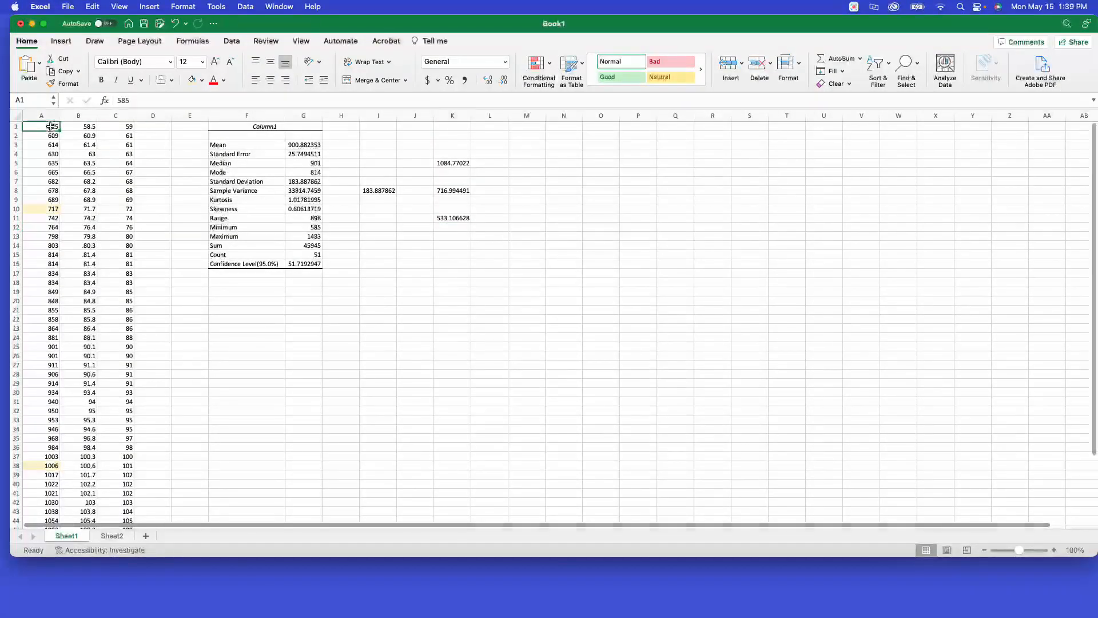
Calculate the mean plus two standard deviations in cell K3 by adding G7 to K5.
{"action": "left_click", "coordinate": [453, 144]}
{"action": "type", "text": "="}
{"action": "left_click", "coordinate": [449, 163]}
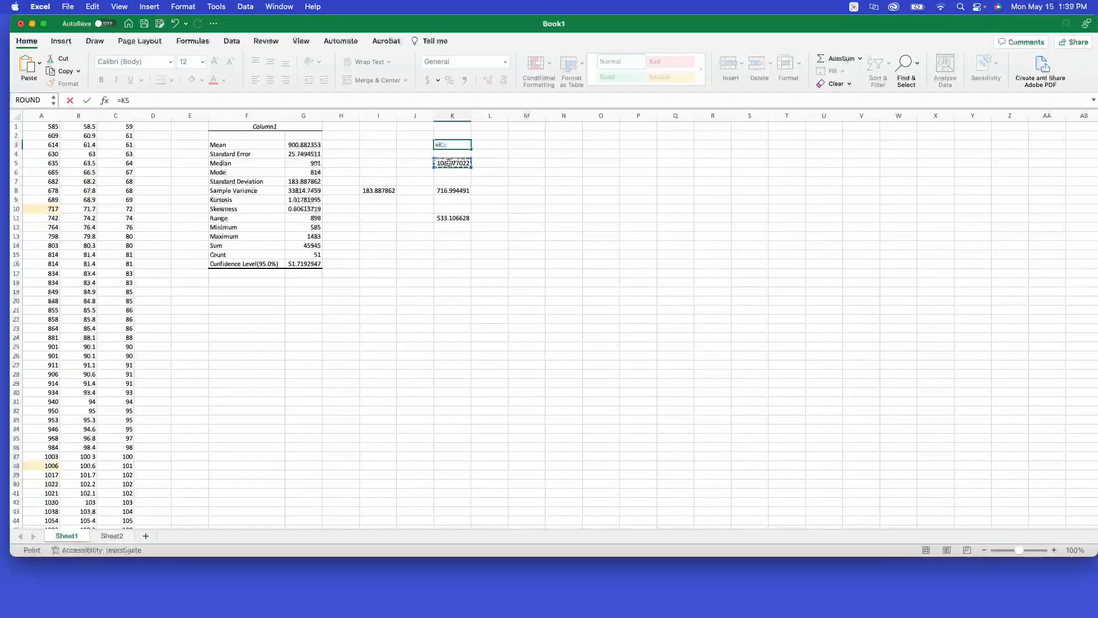
{"action": "type", "text": "+"}
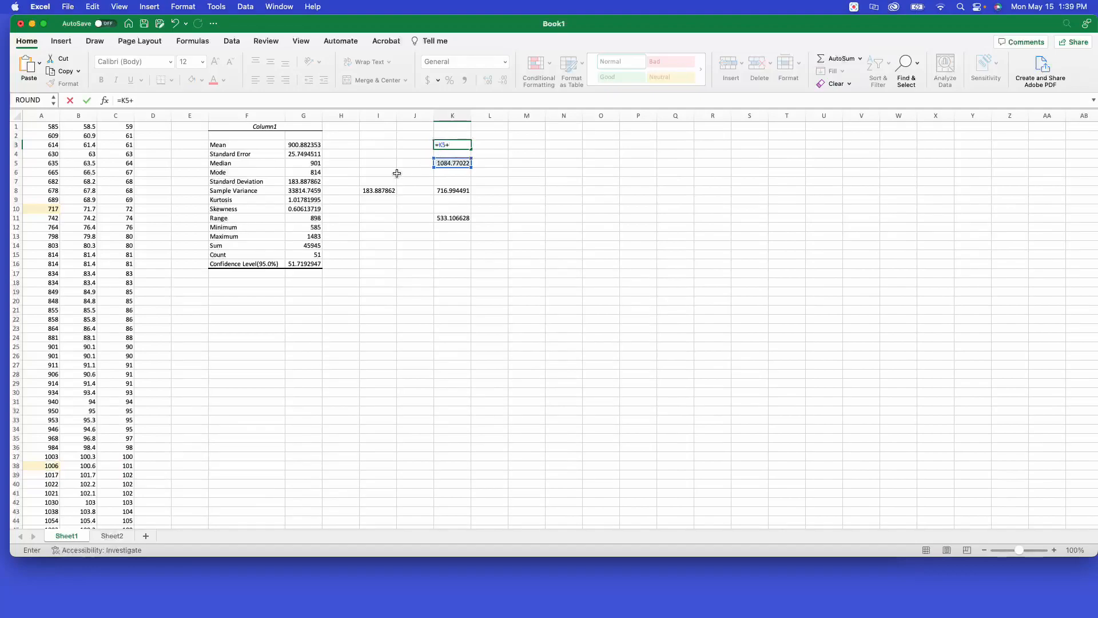
{"action": "left_click", "coordinate": [313, 182]}
{"action": "key", "text": "Return"}
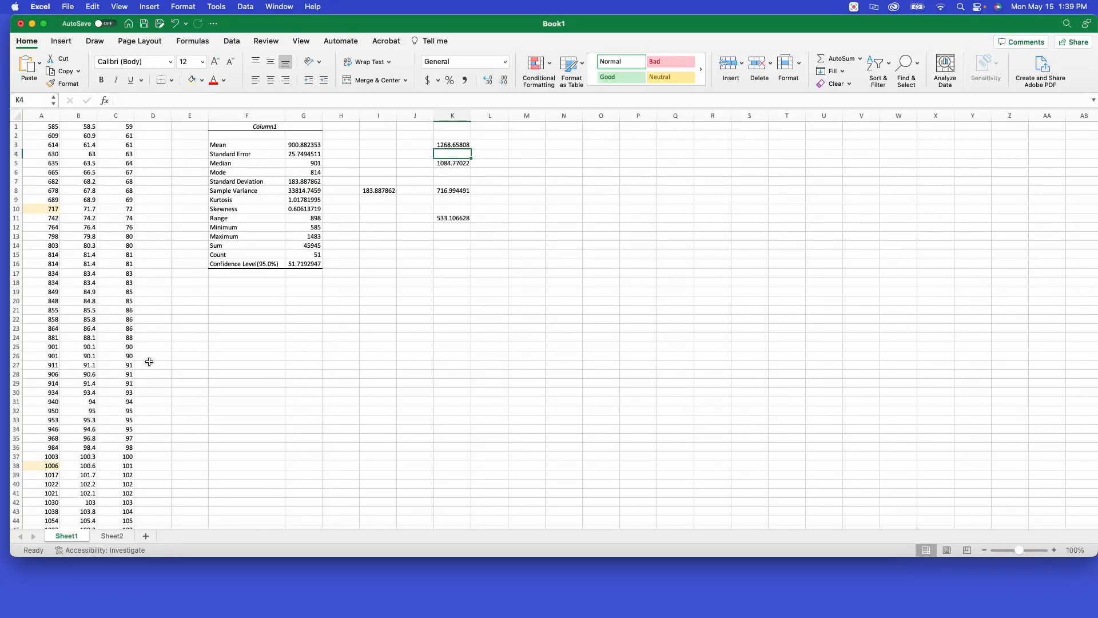
Highlight cell A1 with the lightest blue theme fill colour.
{"action": "scroll", "coordinate": [148, 361], "scroll_direction": "down", "scroll_amount": 3}
{"action": "scroll", "coordinate": [145, 328], "scroll_direction": "up", "scroll_amount": 3}
{"action": "left_click", "coordinate": [50, 126]}
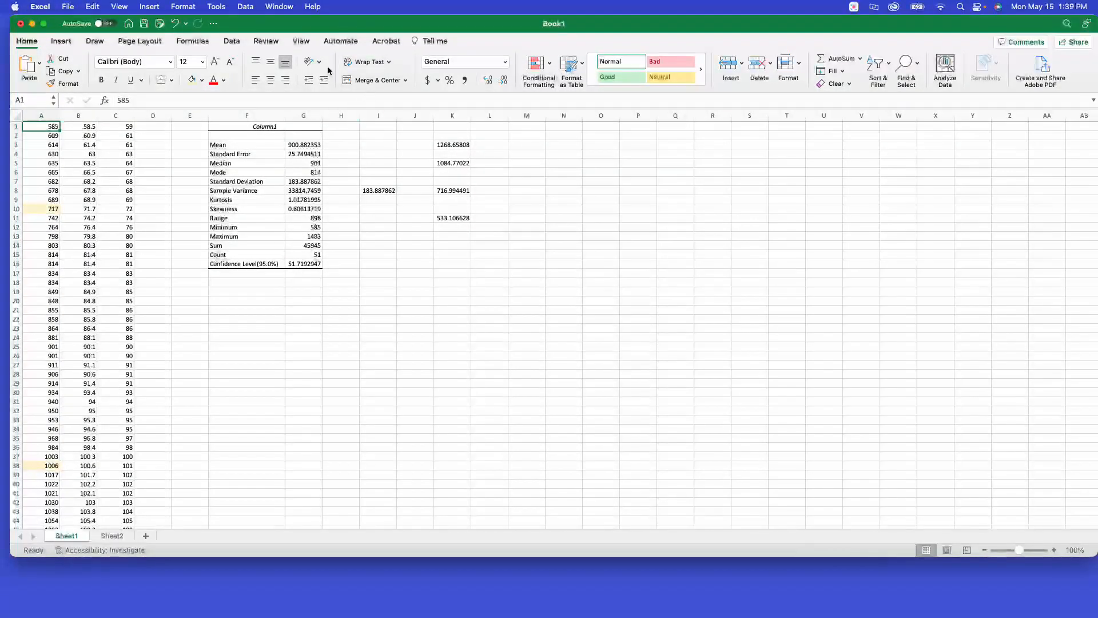
{"action": "left_click", "coordinate": [202, 80]}
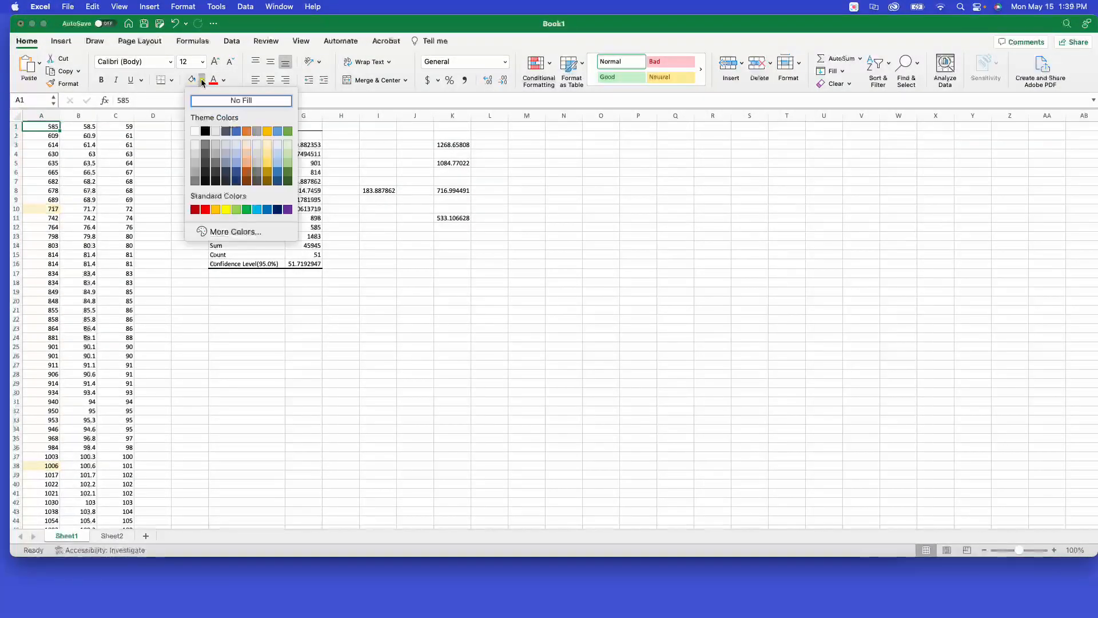
{"action": "left_click", "coordinate": [276, 145]}
Apply the same light blue fill to cell A49 near the end of column A.
{"action": "scroll", "coordinate": [130, 241], "scroll_direction": "down", "scroll_amount": 7}
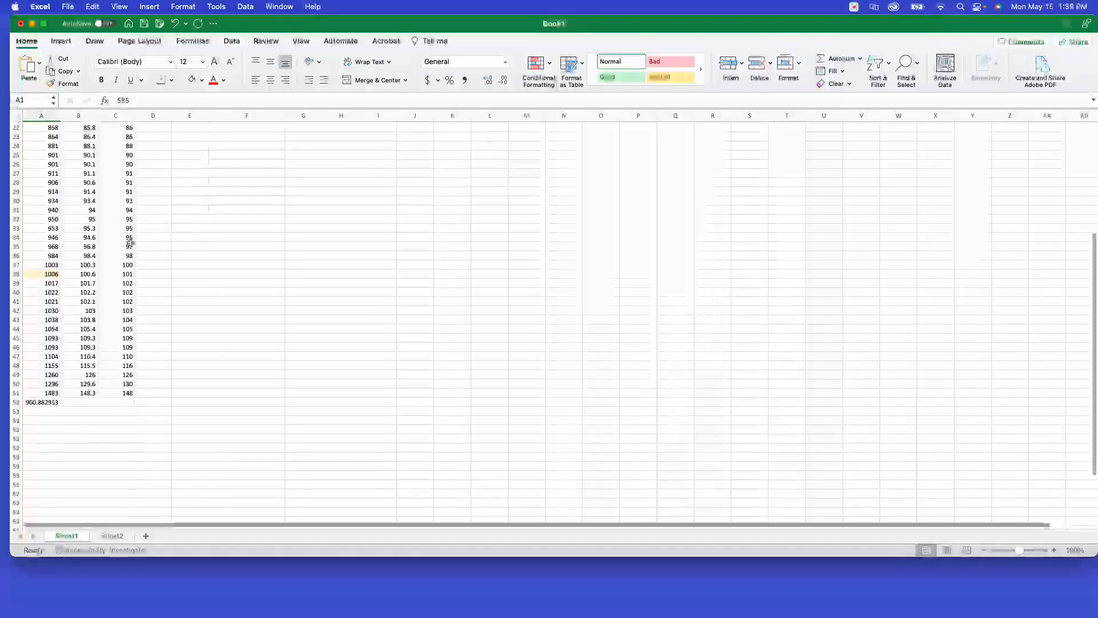
{"action": "scroll", "coordinate": [61, 321], "scroll_direction": "up", "scroll_amount": 6}
{"action": "scroll", "coordinate": [61, 321], "scroll_direction": "up", "scroll_amount": 2}
{"action": "scroll", "coordinate": [61, 321], "scroll_direction": "down", "scroll_amount": 6}
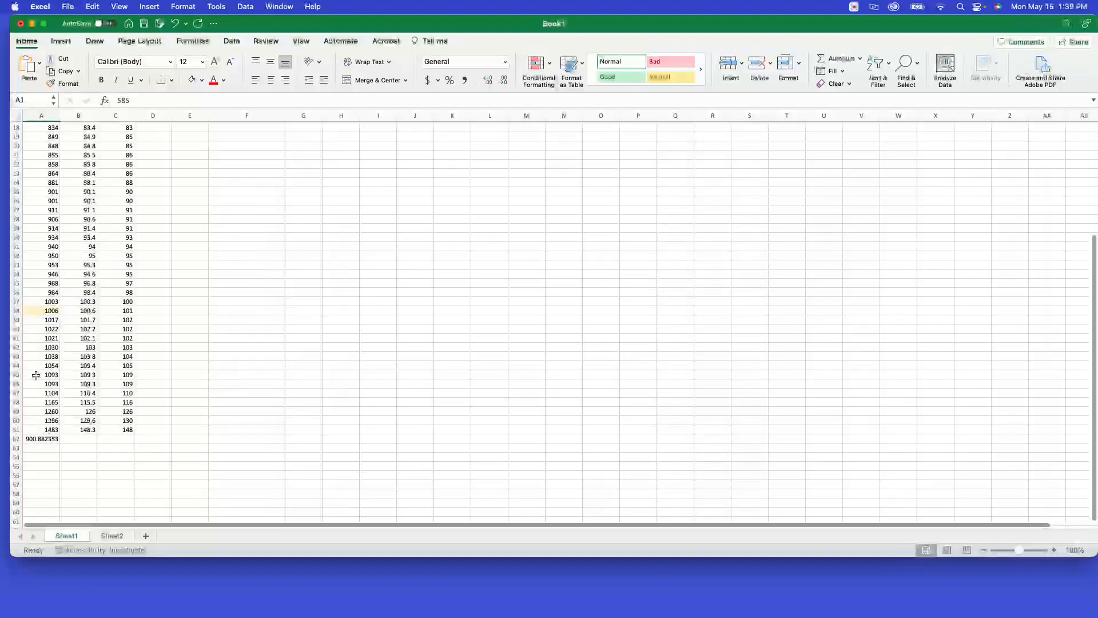
{"action": "left_click", "coordinate": [41, 412]}
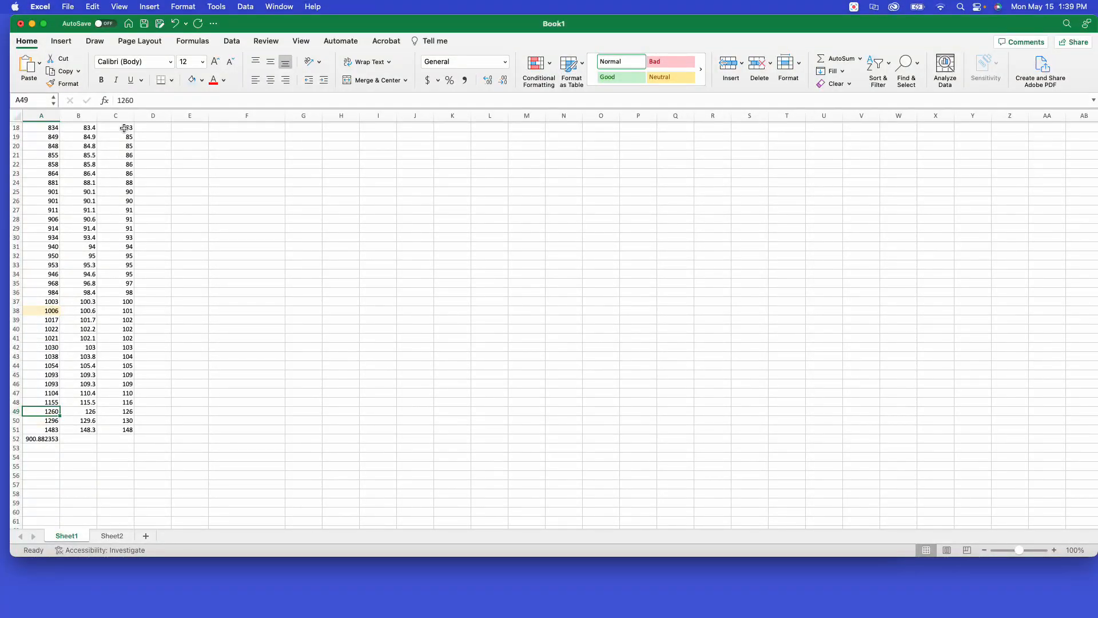
{"action": "left_click", "coordinate": [193, 79]}
{"action": "scroll", "coordinate": [143, 371], "scroll_direction": "up", "scroll_amount": 1}
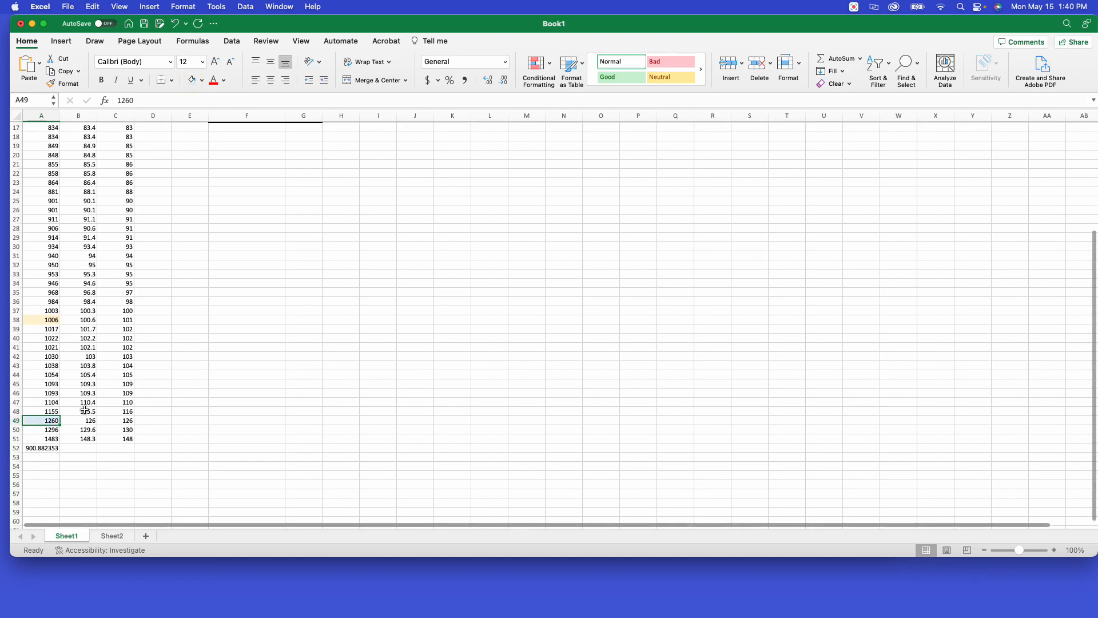
Calculate the mean plus three standard deviations in cell K2 by adding G7 to K3.
{"action": "scroll", "coordinate": [50, 416], "scroll_direction": "down", "scroll_amount": 5}
{"action": "scroll", "coordinate": [50, 406], "scroll_direction": "up", "scroll_amount": 10}
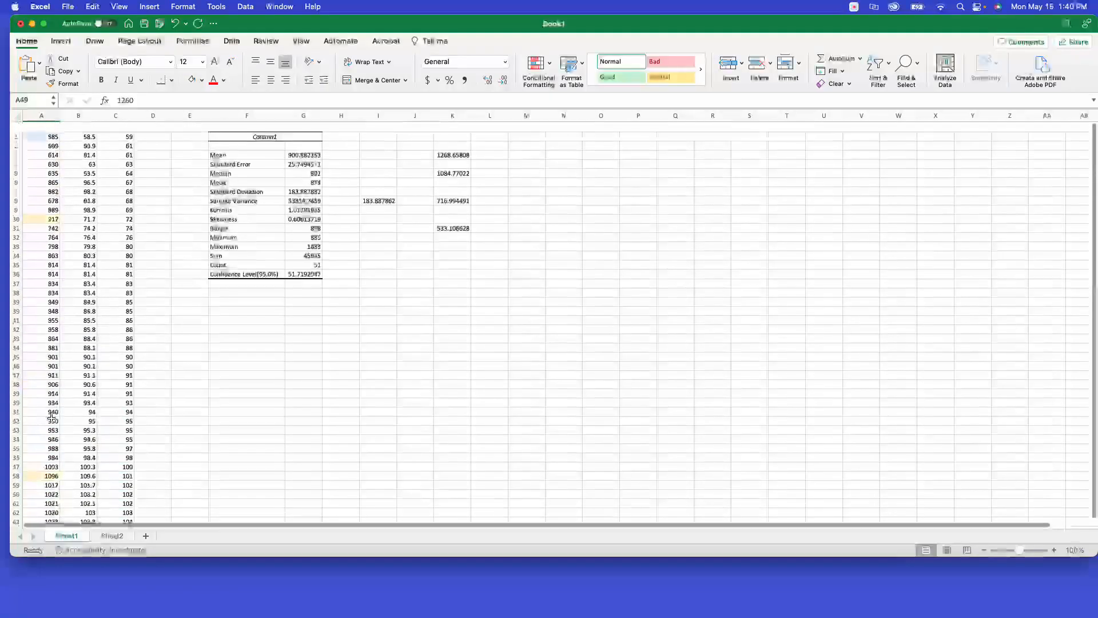
{"action": "scroll", "coordinate": [51, 394], "scroll_direction": "down", "scroll_amount": 7}
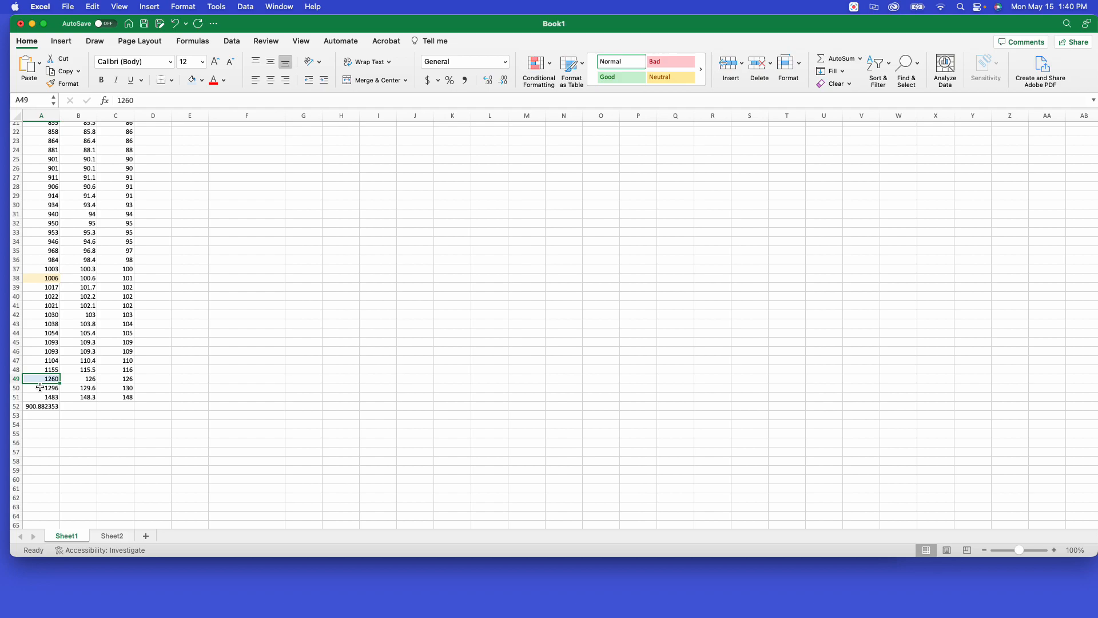
{"action": "scroll", "coordinate": [47, 296], "scroll_direction": "up", "scroll_amount": 3}
{"action": "scroll", "coordinate": [46, 295], "scroll_direction": "down", "scroll_amount": 3}
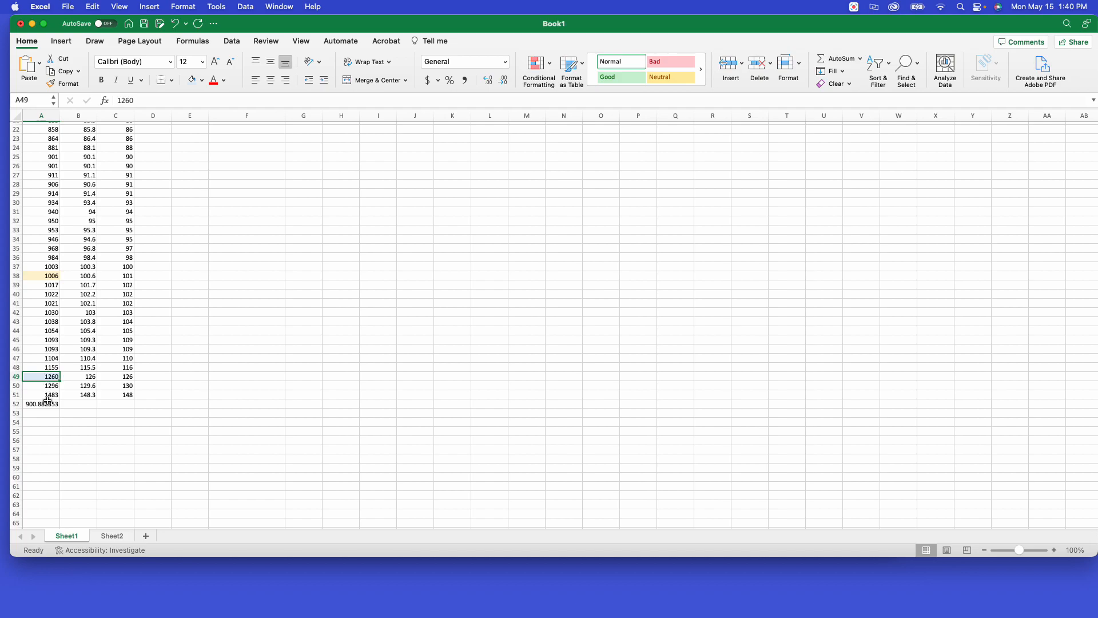
{"action": "scroll", "coordinate": [182, 370], "scroll_direction": "up", "scroll_amount": 5}
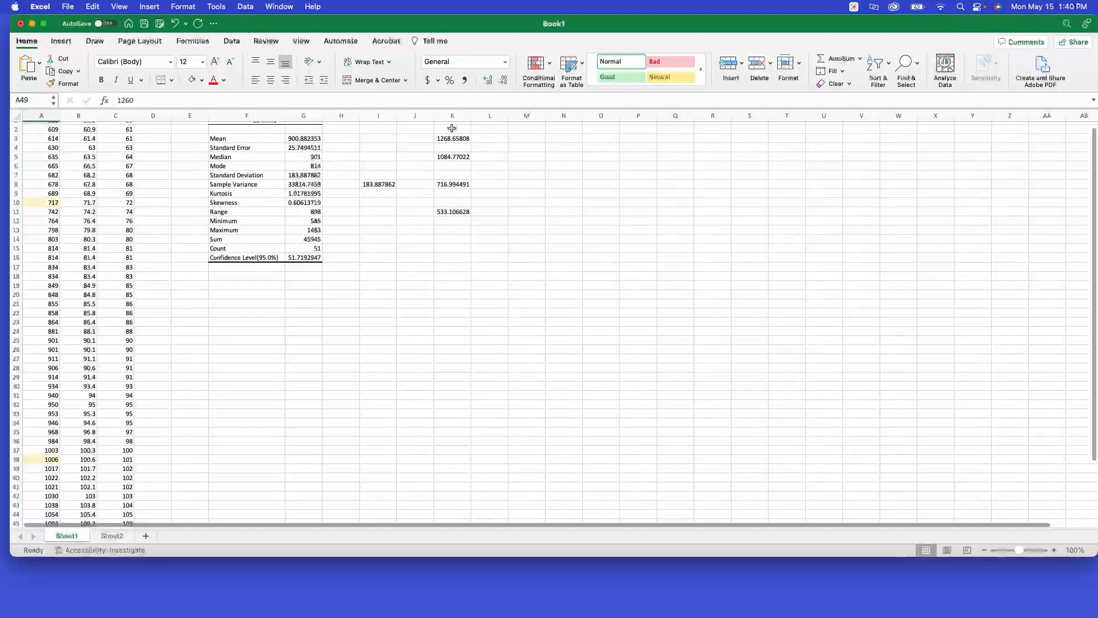
{"action": "left_click", "coordinate": [450, 135]}
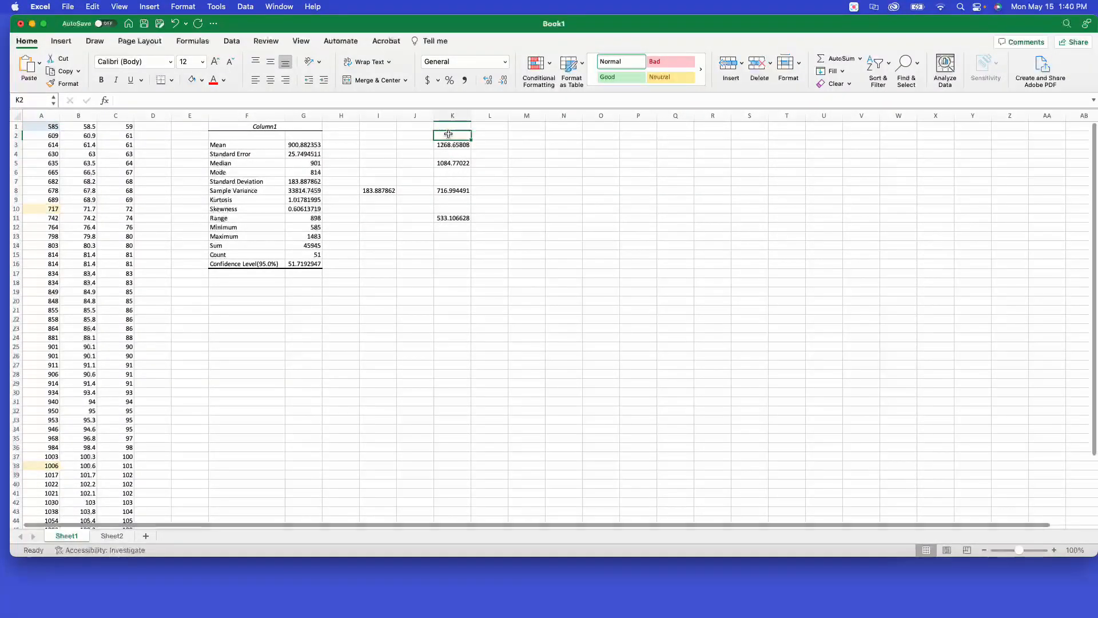
{"action": "type", "text": "="}
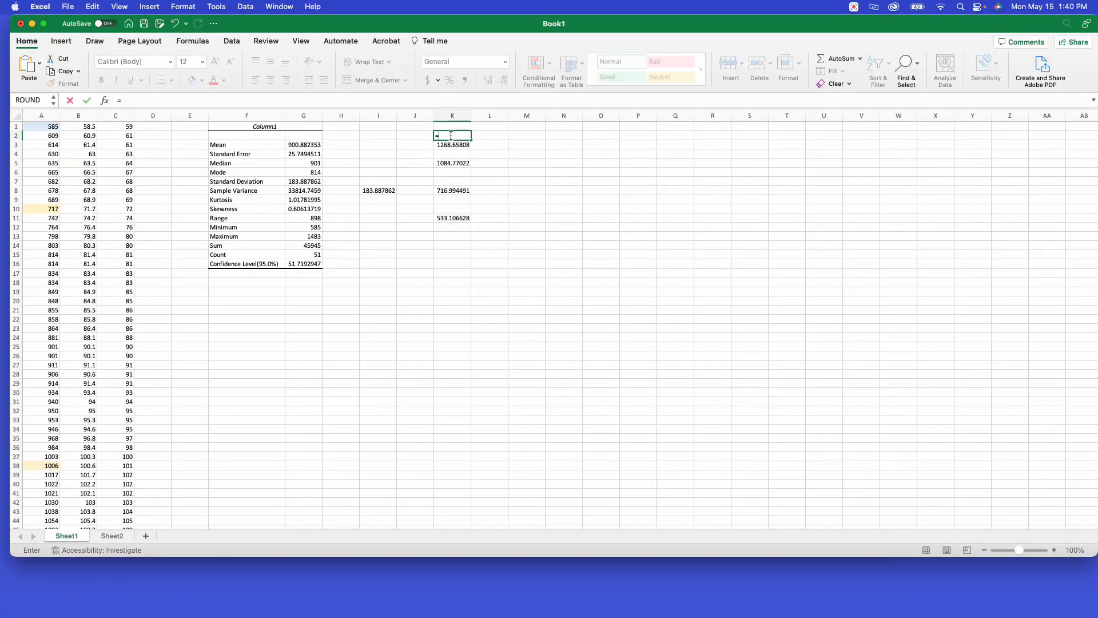
{"action": "left_click", "coordinate": [452, 146]}
{"action": "type", "text": "+"}
{"action": "left_click", "coordinate": [303, 183]}
{"action": "key", "text": "Return"}
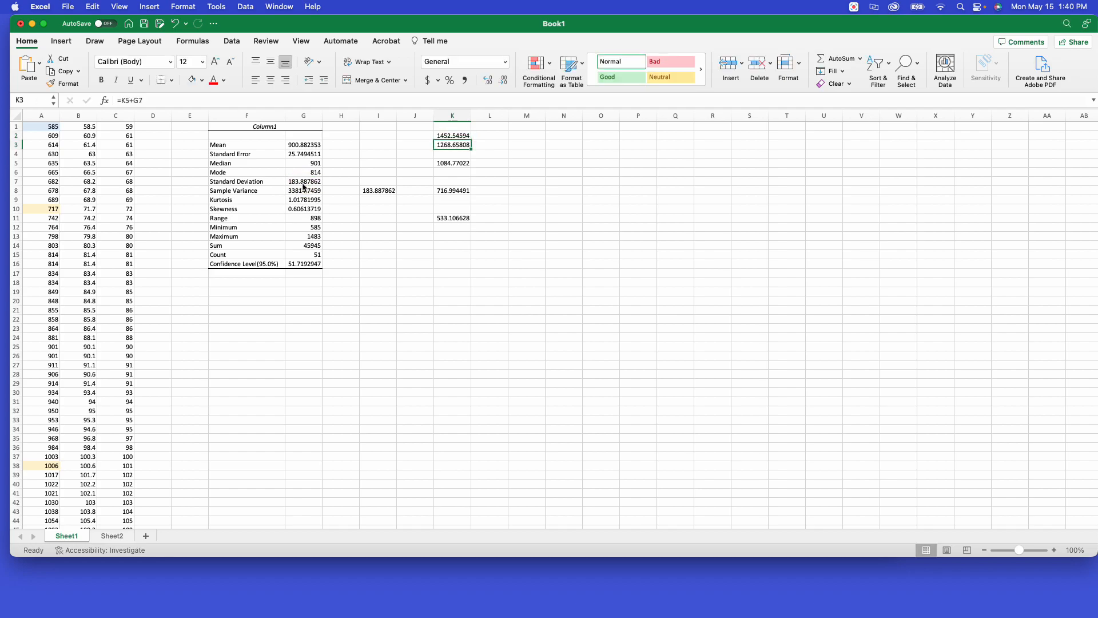
Compare the last data value in A51 with the three standard deviation limit in K2 and review the highlighted ranges in column A.
{"action": "scroll", "coordinate": [311, 292], "scroll_direction": "down", "scroll_amount": 5}
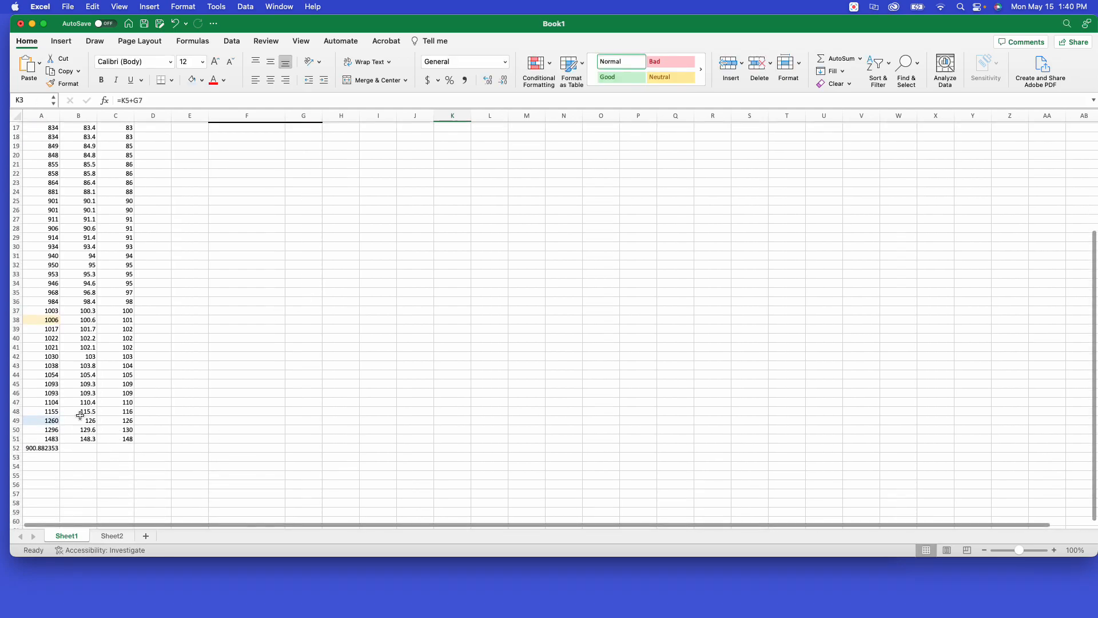
{"action": "left_click", "coordinate": [54, 441]}
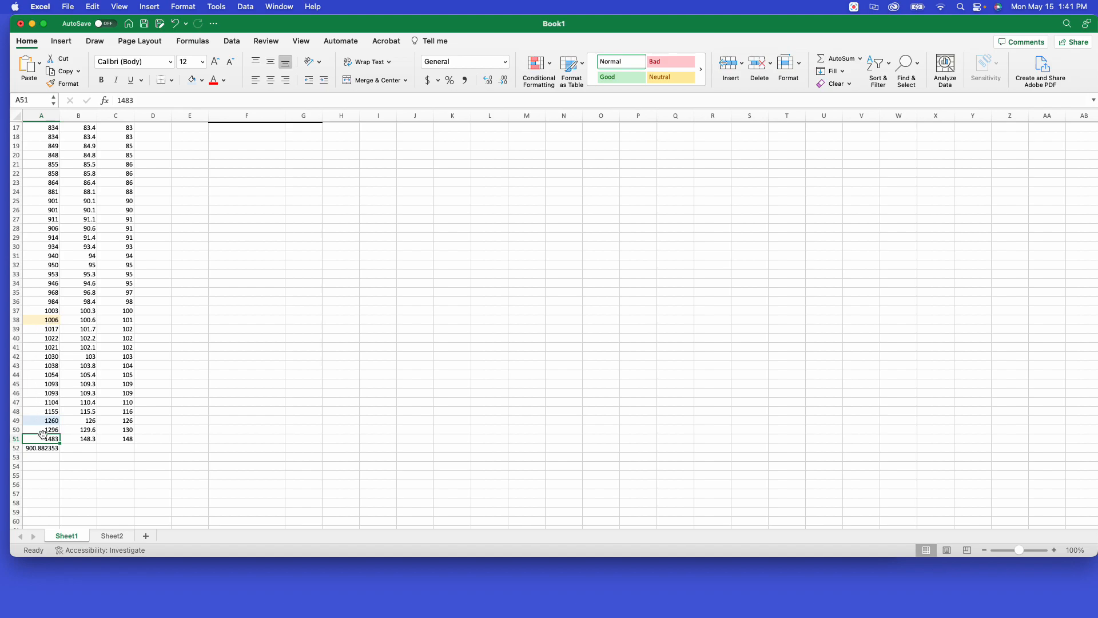
{"action": "scroll", "coordinate": [426, 135], "scroll_direction": "up", "scroll_amount": 5}
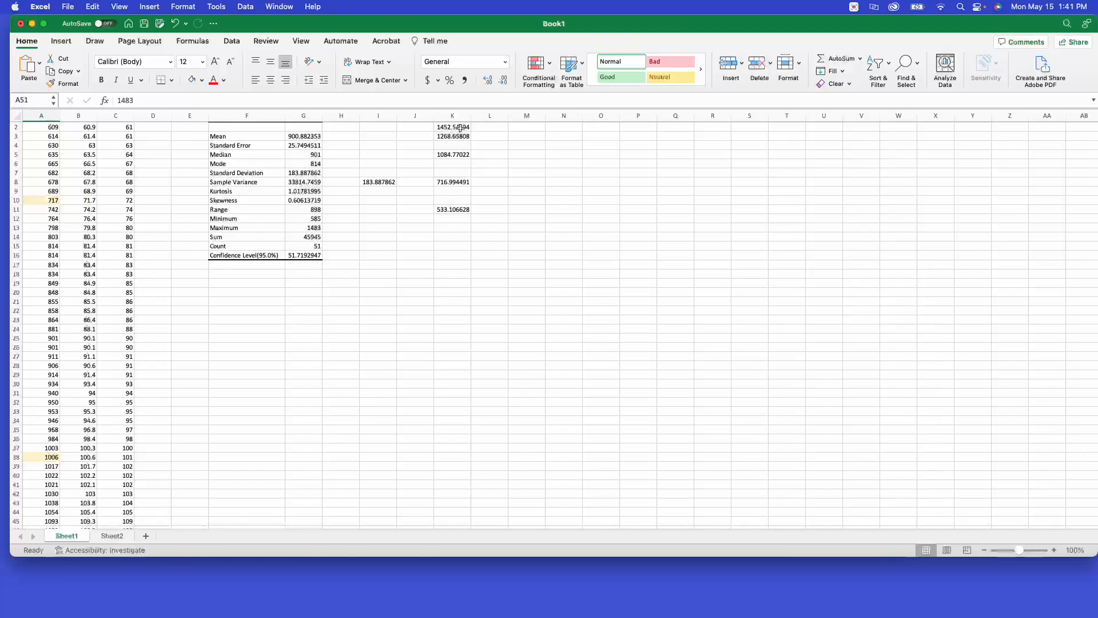
{"action": "scroll", "coordinate": [114, 400], "scroll_direction": "down", "scroll_amount": 5}
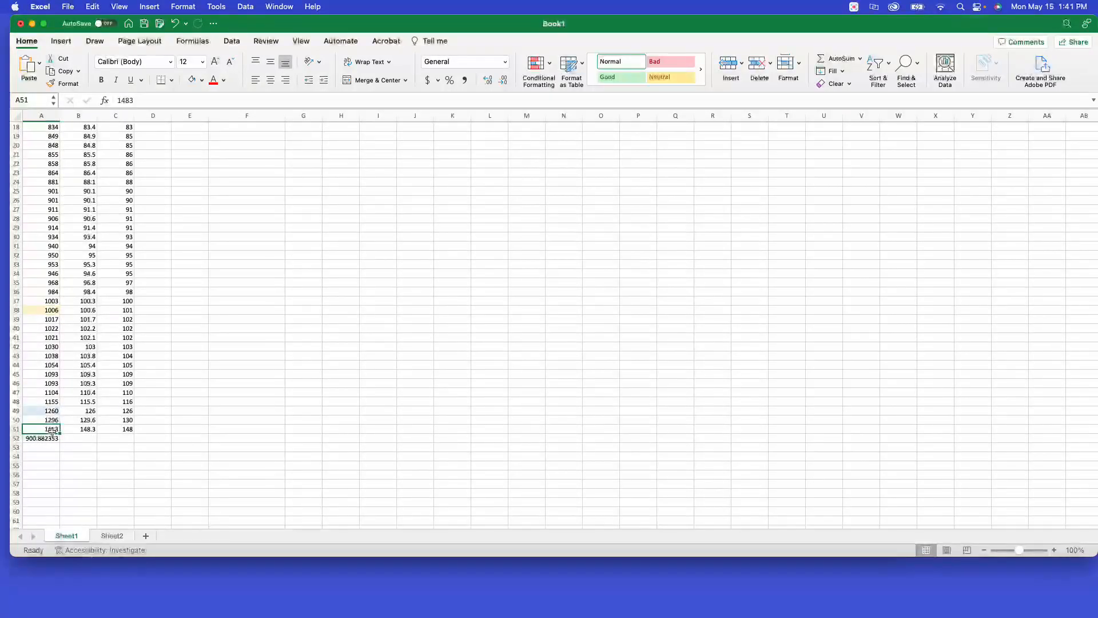
{"action": "scroll", "coordinate": [196, 303], "scroll_direction": "up", "scroll_amount": 5}
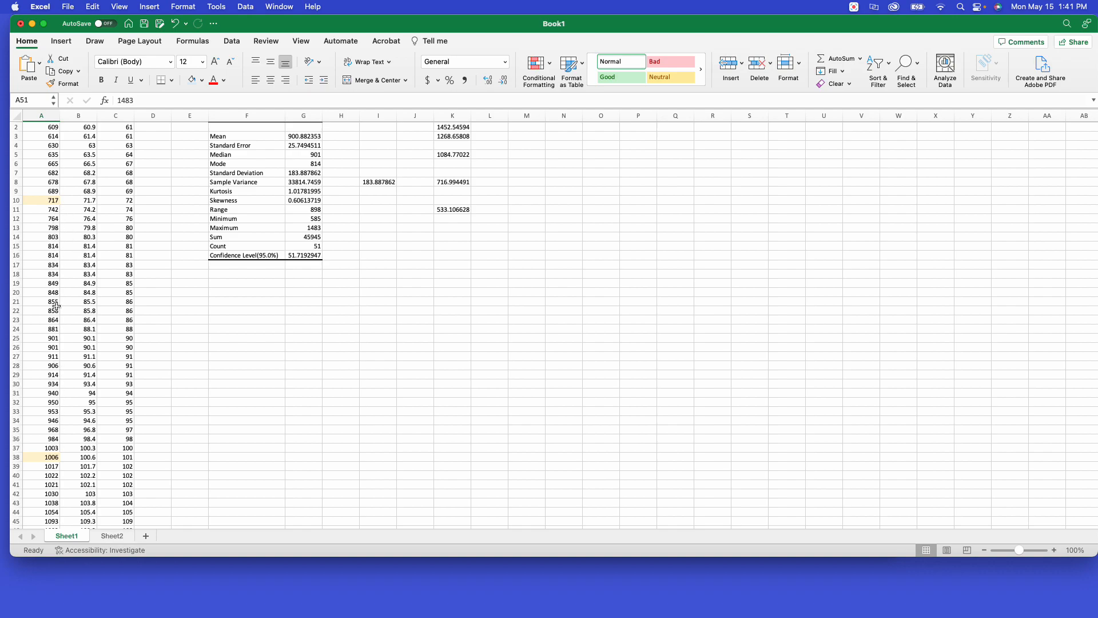
{"action": "scroll", "coordinate": [50, 401], "scroll_direction": "down", "scroll_amount": 6}
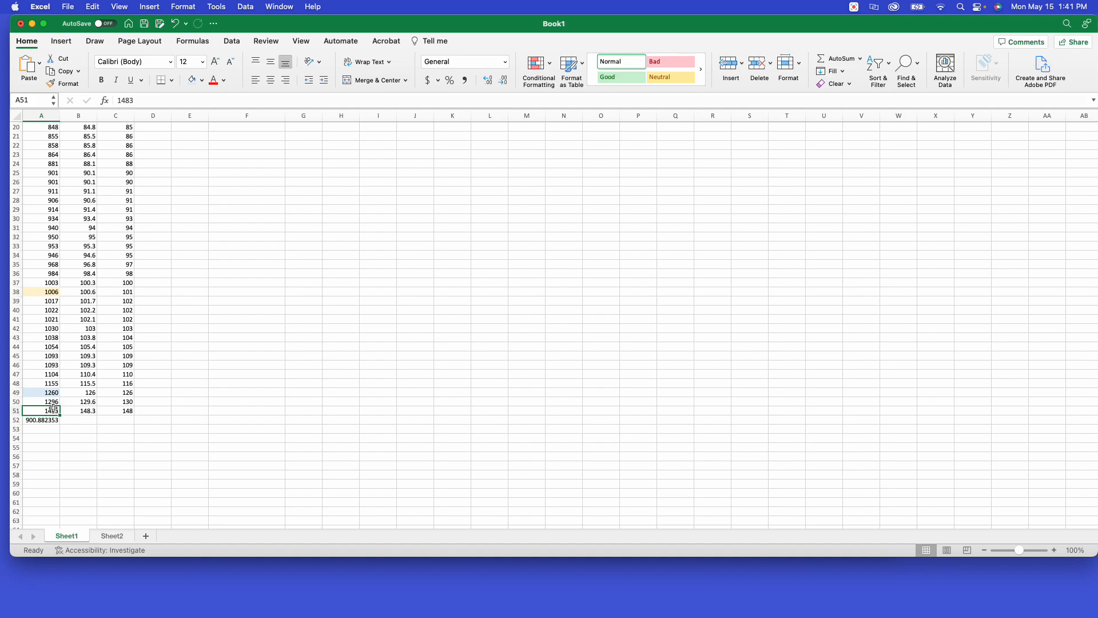
{"action": "scroll", "coordinate": [69, 222], "scroll_direction": "up", "scroll_amount": 5}
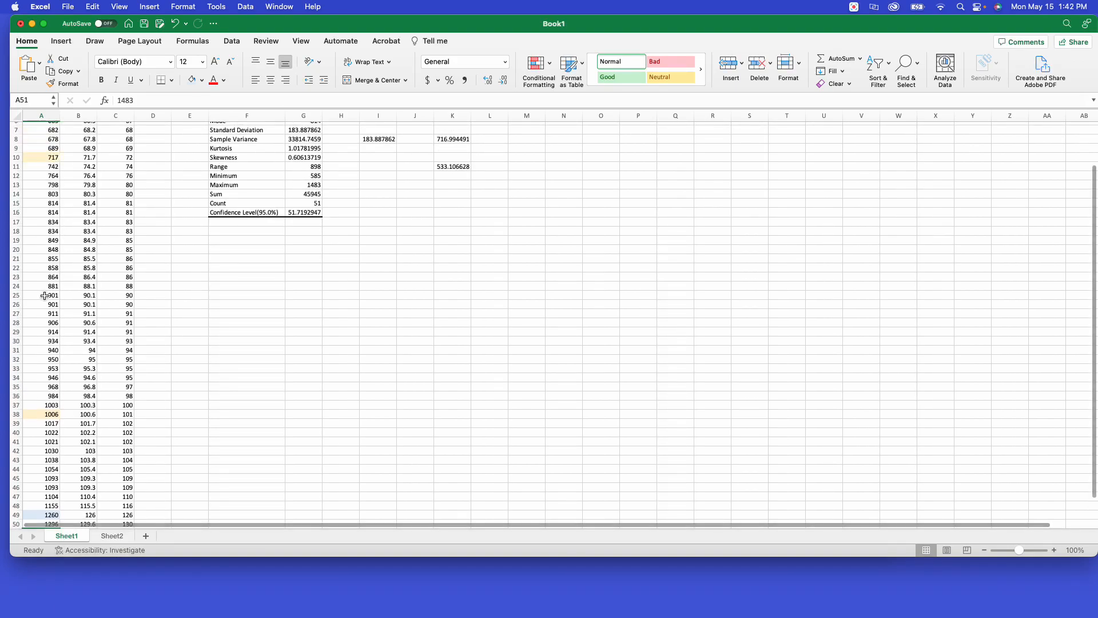
{"action": "scroll", "coordinate": [75, 317], "scroll_direction": "up", "scroll_amount": 3}
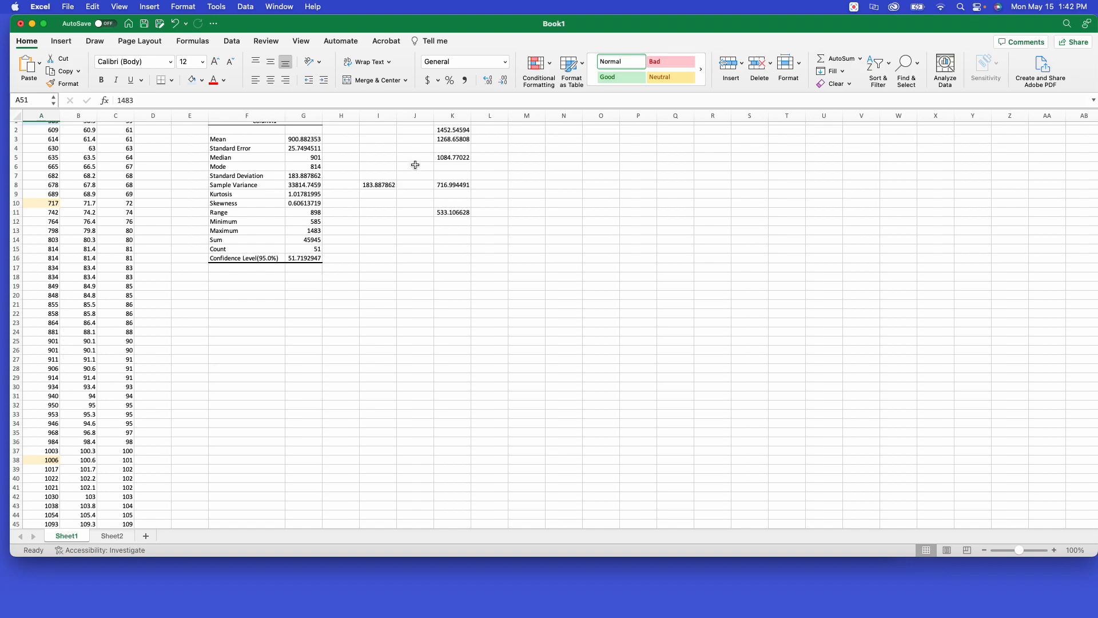
Examine the mode and sum entries in the descriptive statistics table.
{"action": "left_click", "coordinate": [312, 167]}
{"action": "left_click", "coordinate": [245, 241]}
{"action": "left_click", "coordinate": [309, 239]}
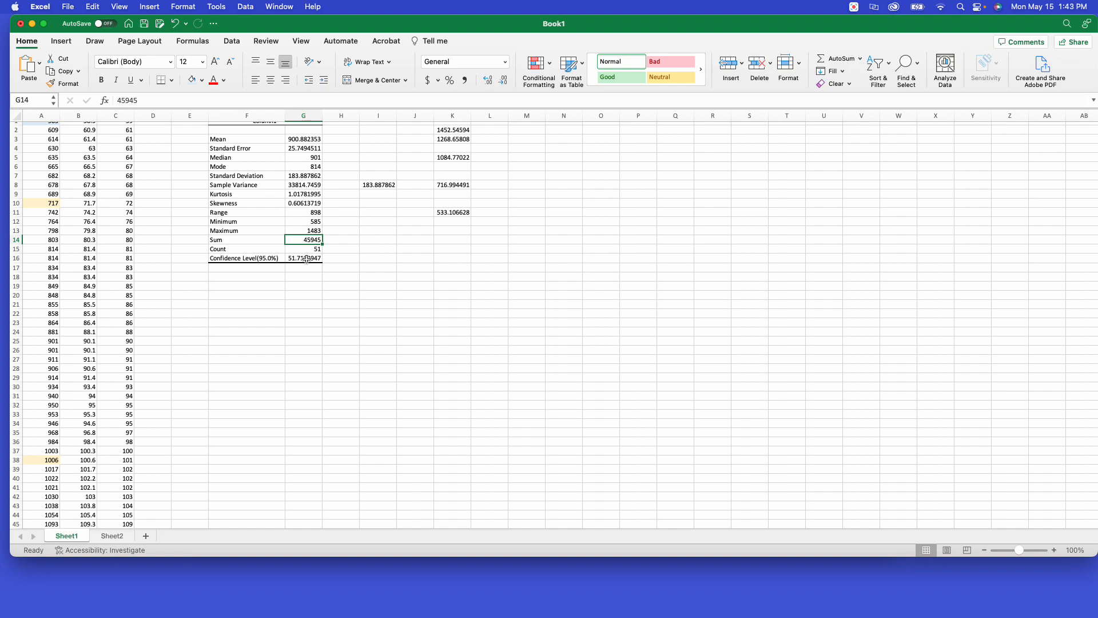
{"action": "scroll", "coordinate": [266, 291], "scroll_direction": "up", "scroll_amount": 1}
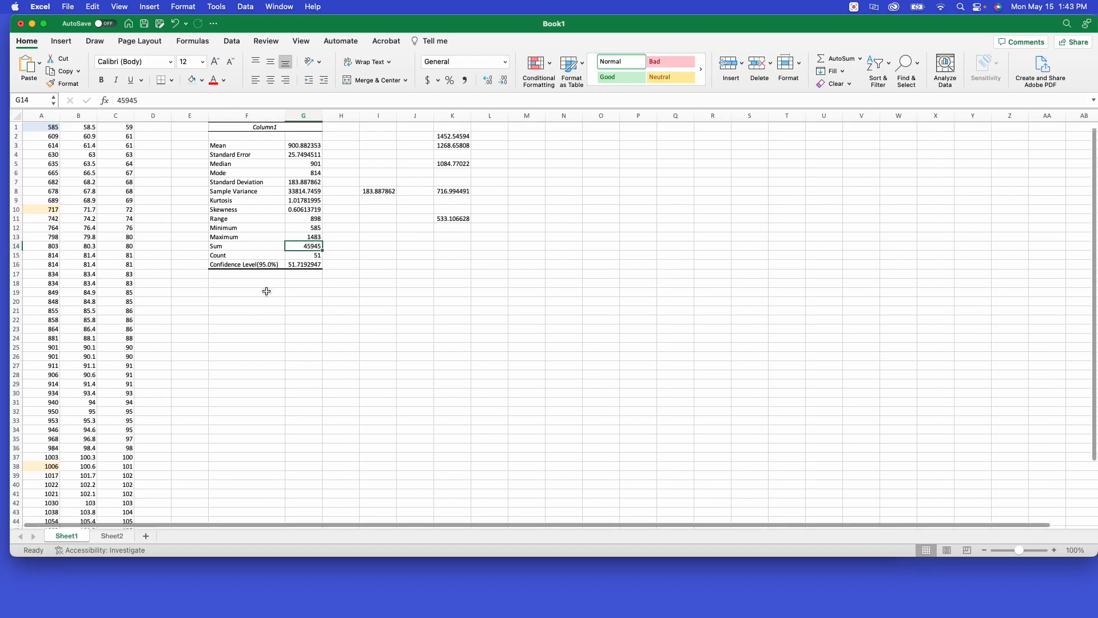